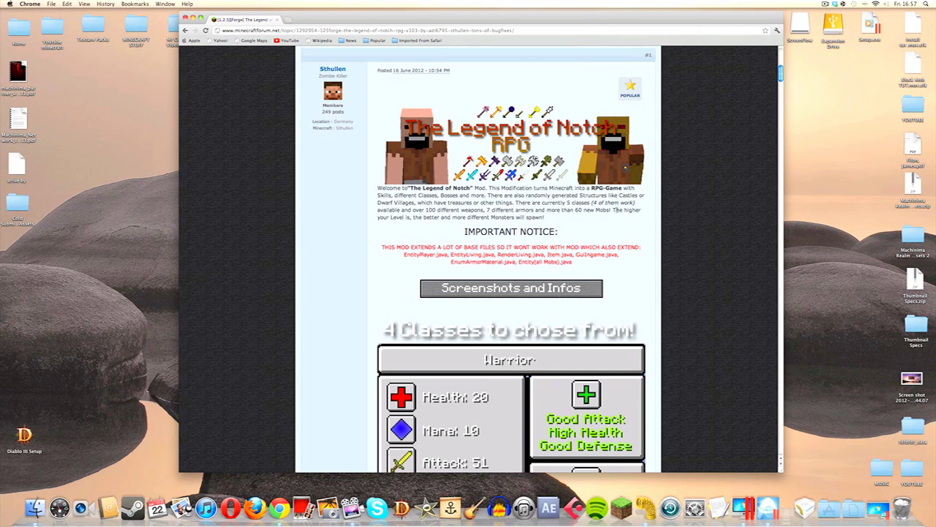
# Step: Review the Legend of Notch RPG forum post down to the Download section and its BETA 1.0.3.1 link
pyautogui.scroll(-2, 616, 210)
pyautogui.scroll(2, 616, 209)
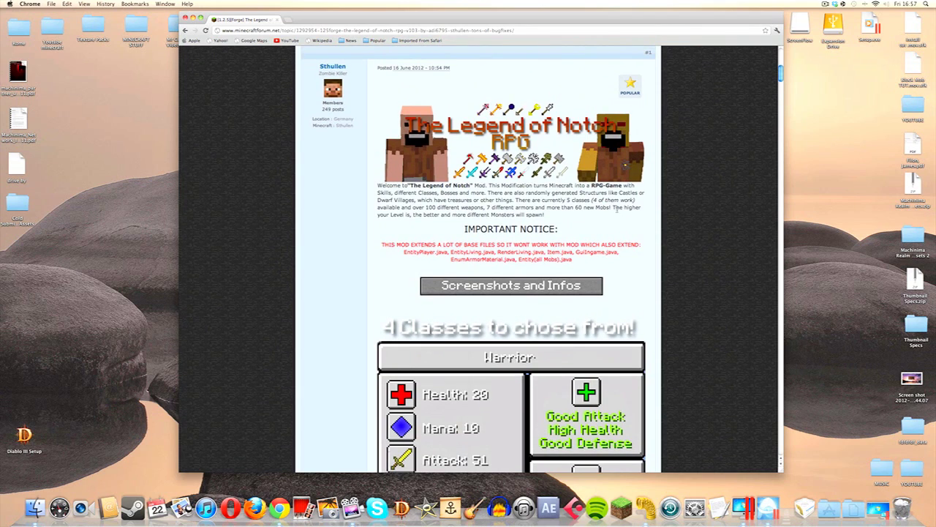
pyautogui.scroll(-20, 616, 210)
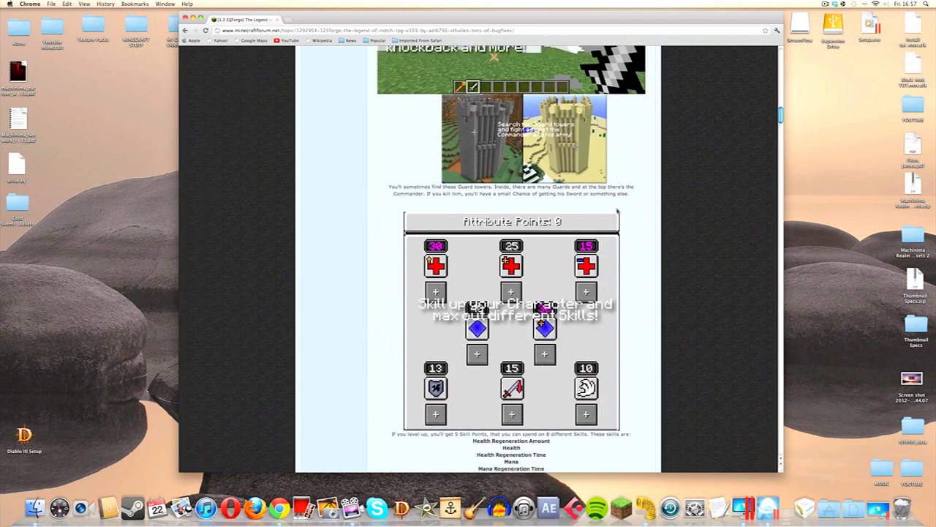
pyautogui.scroll(-20, 616, 210)
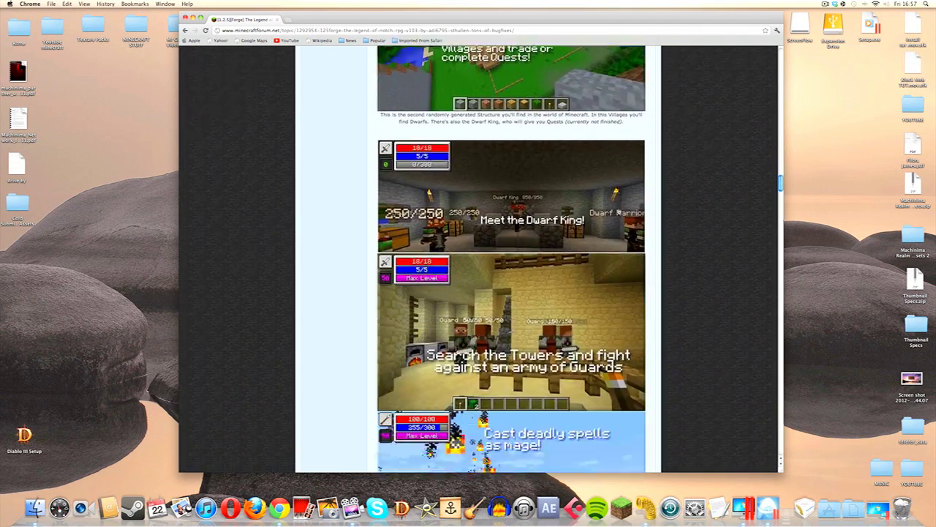
pyautogui.scroll(-20, 618, 212)
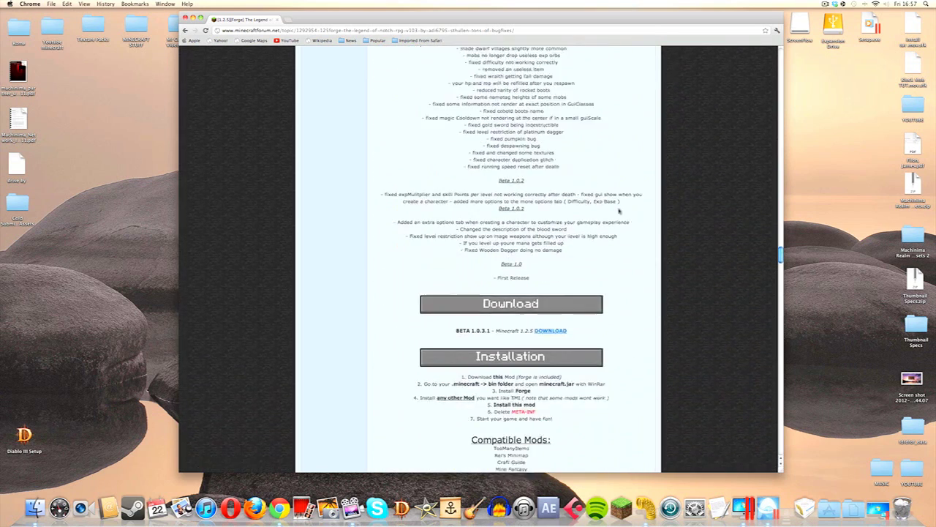
pyautogui.scroll(-5, 618, 211)
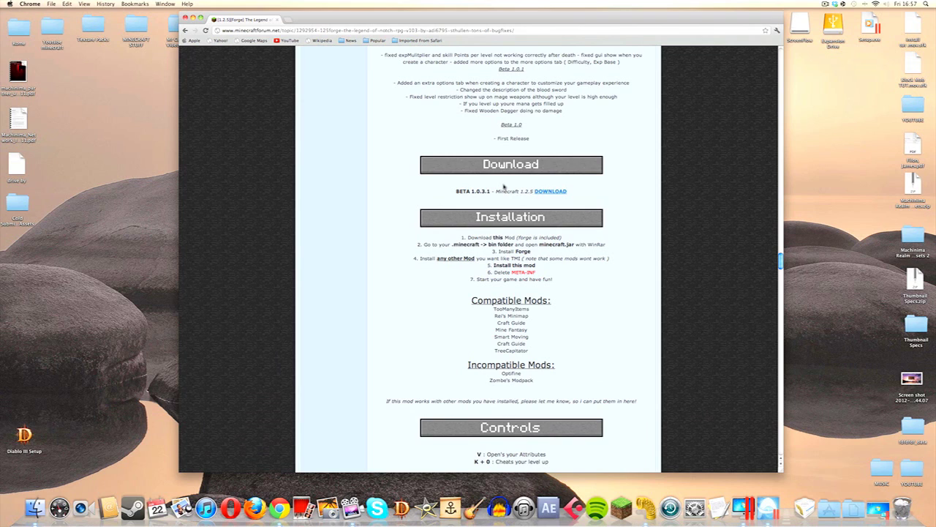
pyautogui.click(547, 192)
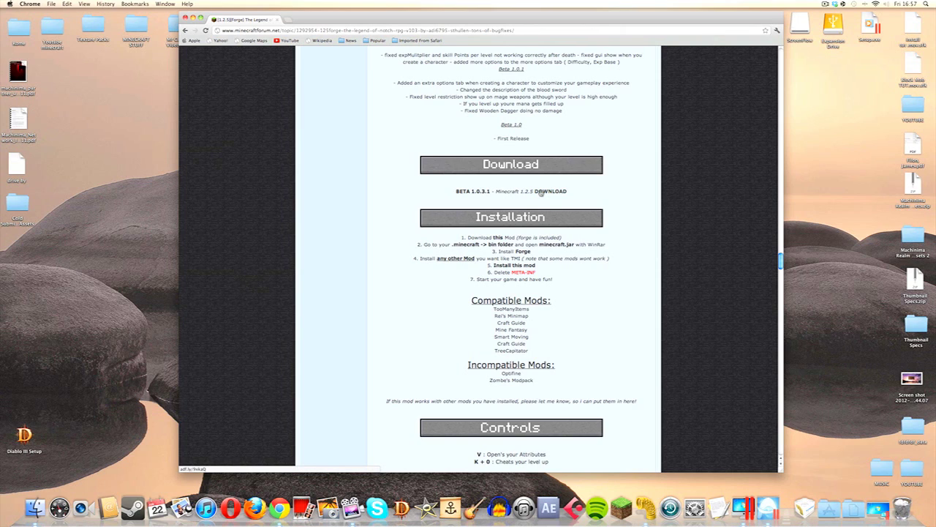
pyautogui.click(537, 192)
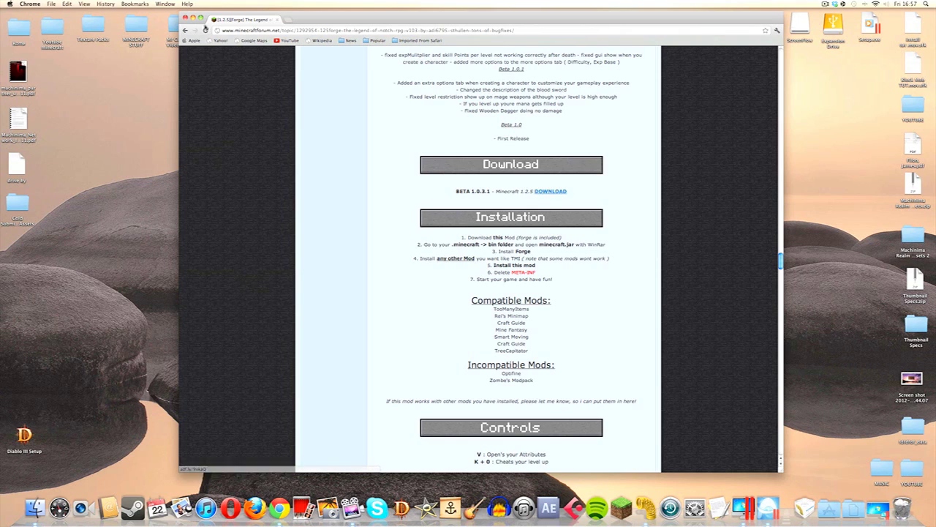
# Step: Minimise the browser, extract tlon102Beta.zip on the desktop, and move the zip away from the extracted folder
pyautogui.click(193, 19)
pyautogui.moveTo(458, 154); pyautogui.dragTo(475, 170)
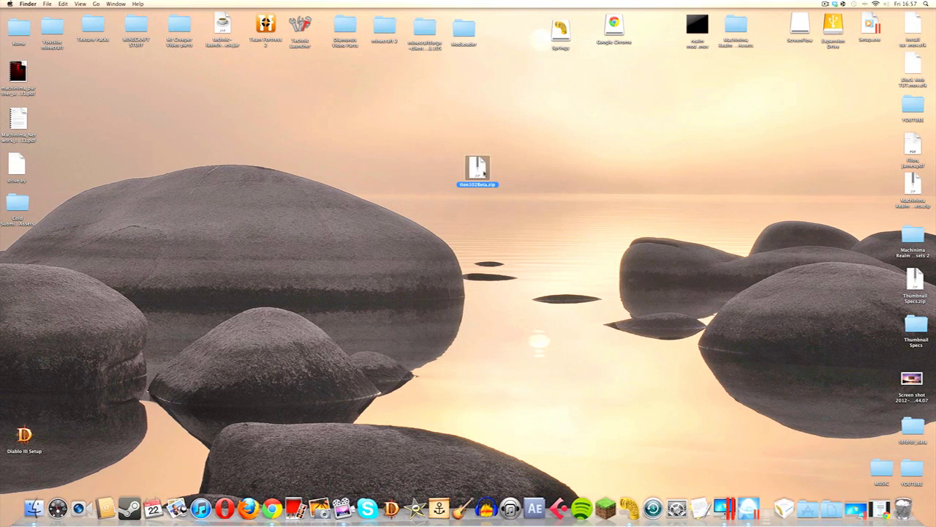
pyautogui.doubleClick(474, 171)
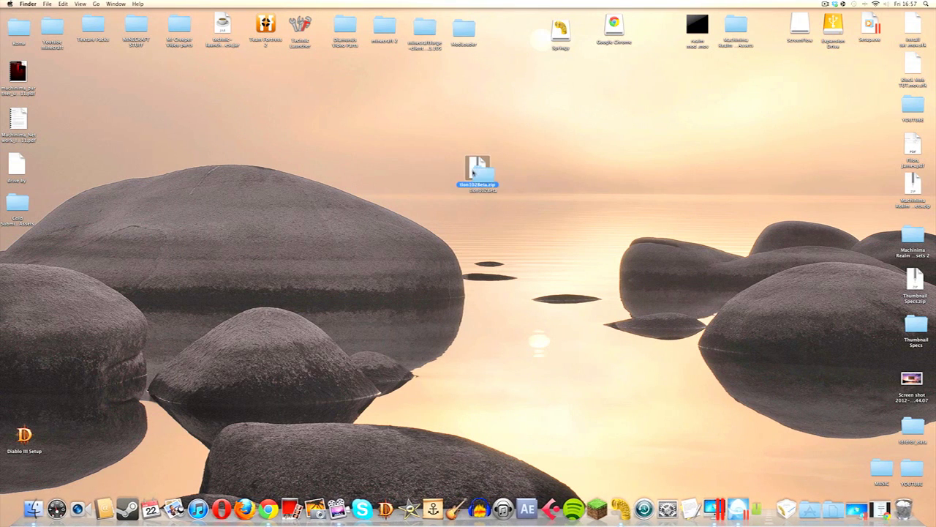
pyautogui.moveTo(465, 170); pyautogui.dragTo(112, 78)
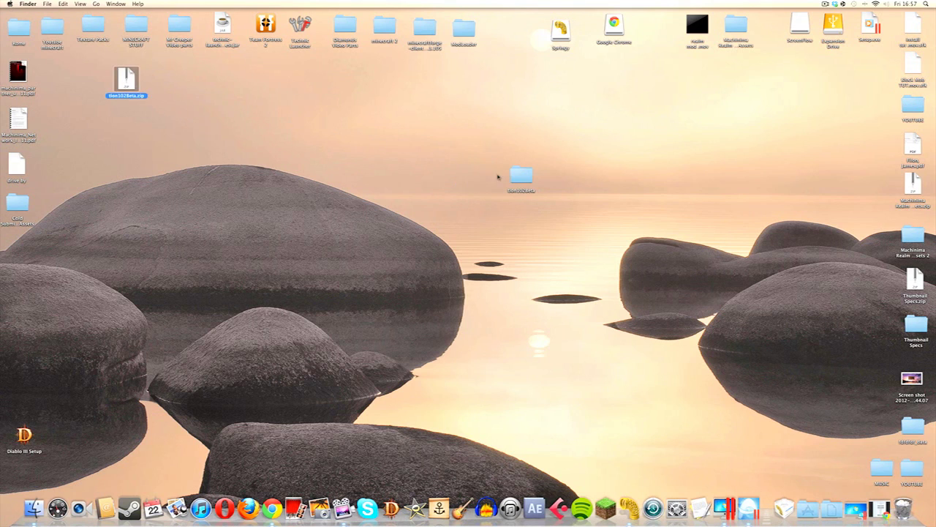
# Step: Open the extracted tlon102Beta folder that holds the forge and tlonBeta1.0.2 folders
pyautogui.moveTo(520, 176); pyautogui.dragTo(479, 172)
pyautogui.doubleClick(479, 173)
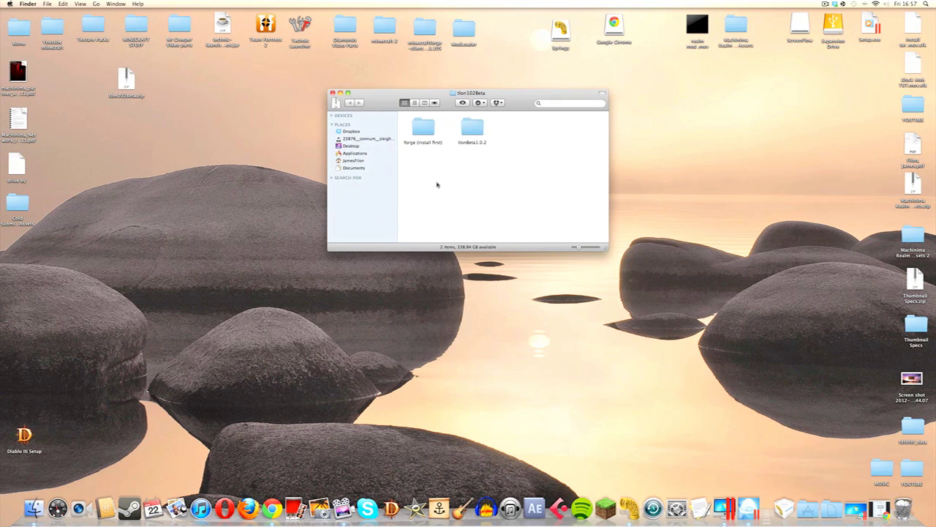
pyautogui.click(478, 134)
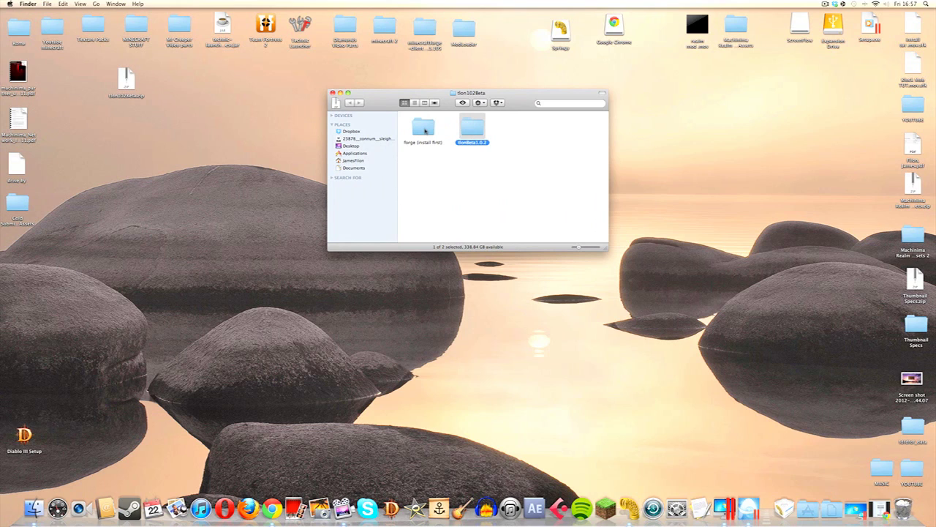
pyautogui.click(449, 166)
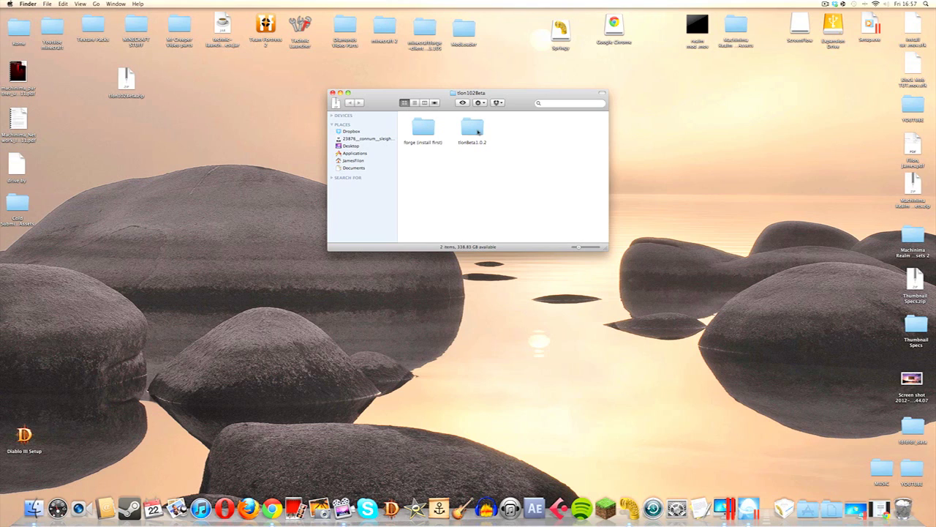
pyautogui.moveTo(518, 96); pyautogui.dragTo(524, 106)
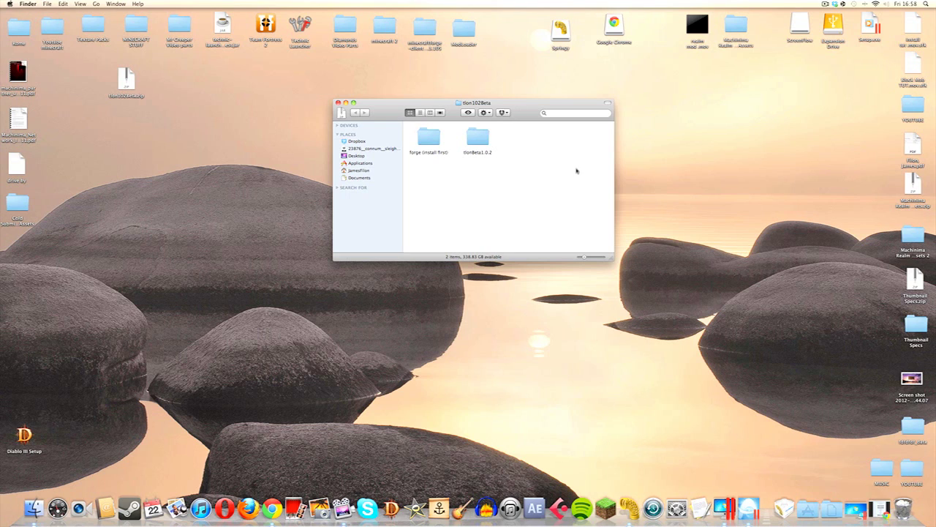
# Step: Open the Library folder of the user's home directory in a second Finder window
pyautogui.click(808, 508)
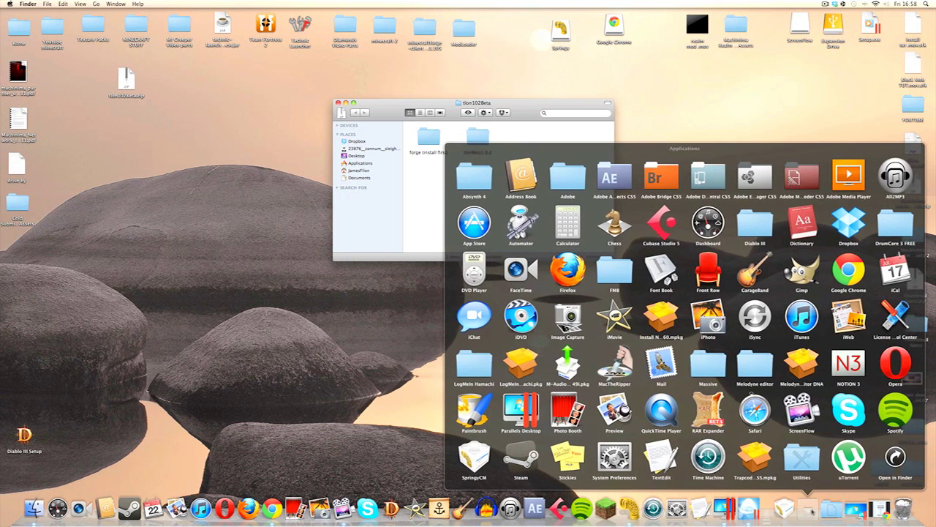
pyautogui.click(756, 368)
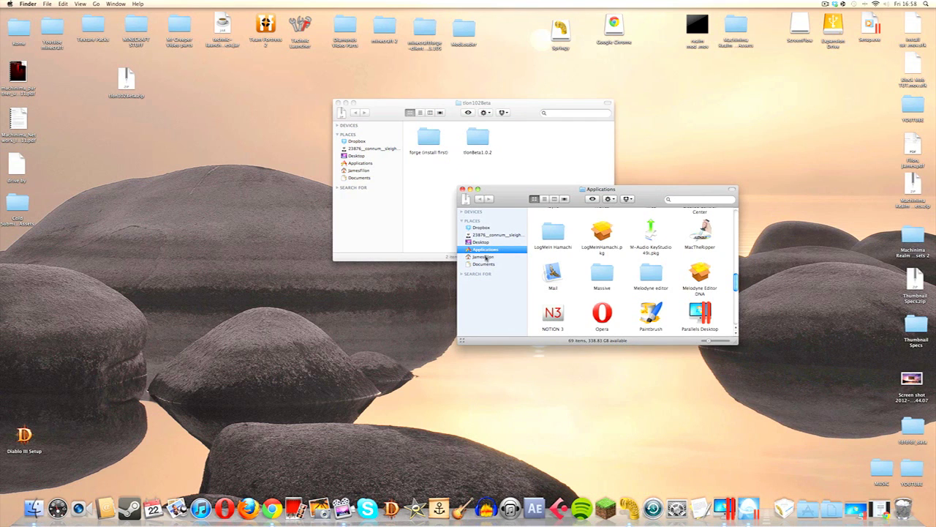
pyautogui.click(484, 256)
pyautogui.moveTo(519, 196); pyautogui.dragTo(480, 185)
pyautogui.doubleClick(662, 219)
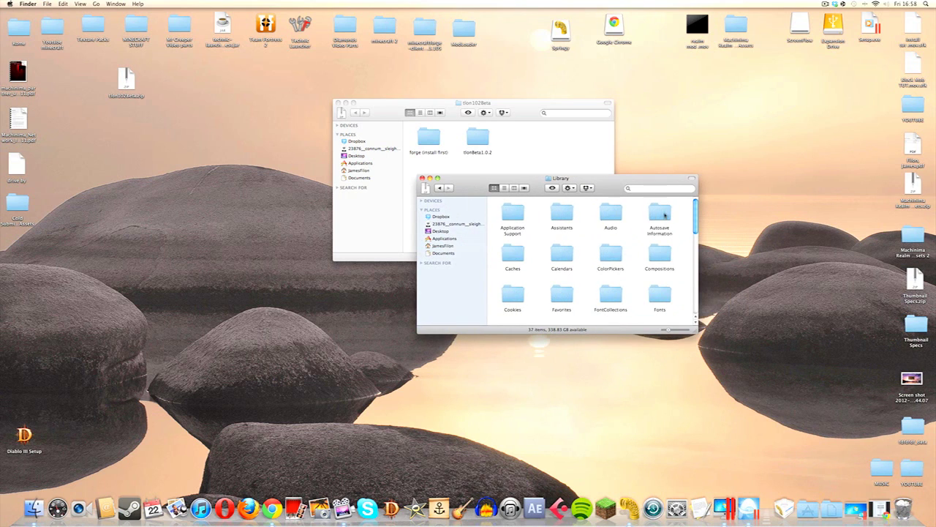
# Step: Go into Application Support, open the minecraft folder and enter its bin folder
pyautogui.click(513, 212)
pyautogui.doubleClick(512, 212)
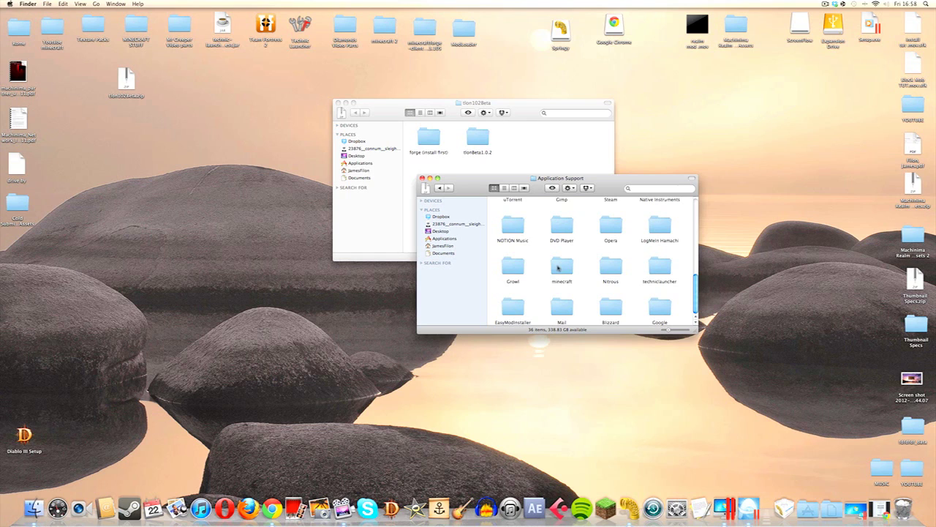
pyautogui.moveTo(474, 187); pyautogui.dragTo(417, 190)
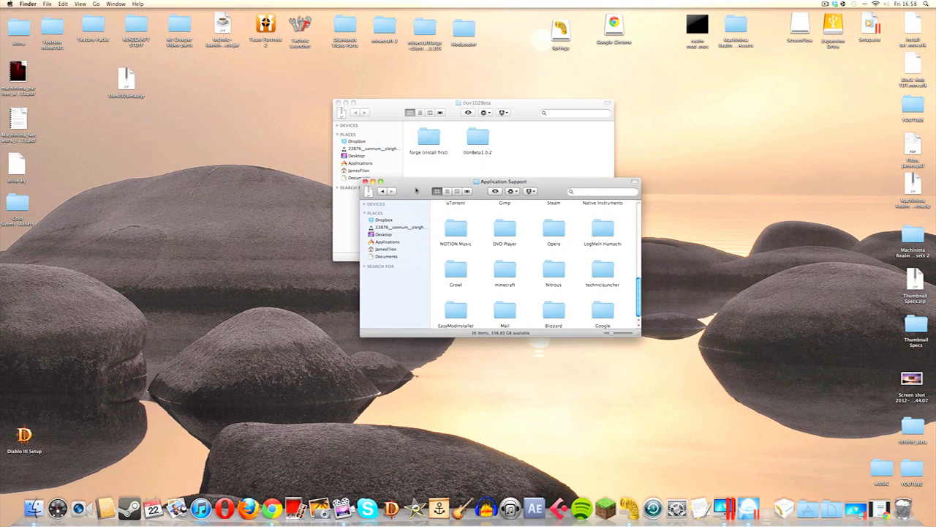
pyautogui.doubleClick(507, 272)
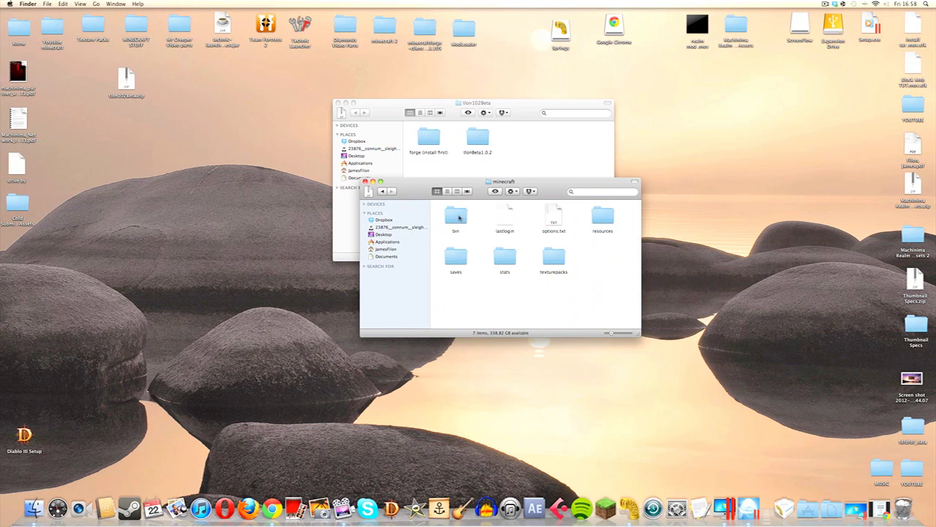
pyautogui.doubleClick(456, 217)
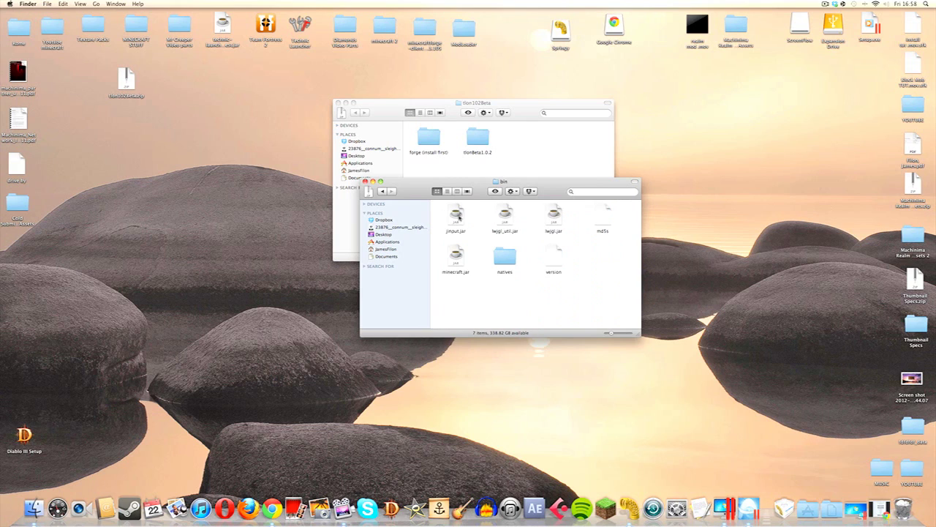
# Step: Open minecraft.jar from the bin folder as an archive with Springy (1.5)
pyautogui.rightClick(458, 255)
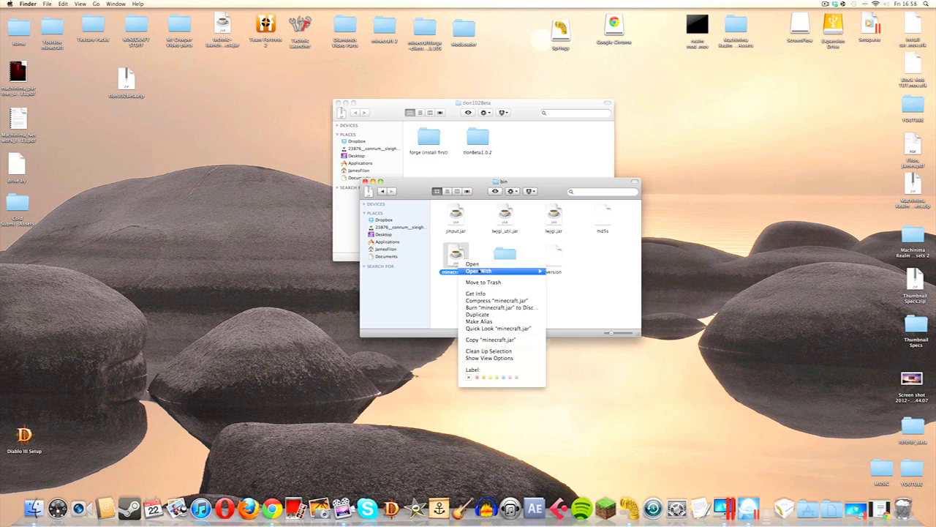
pyautogui.moveTo(479, 272)
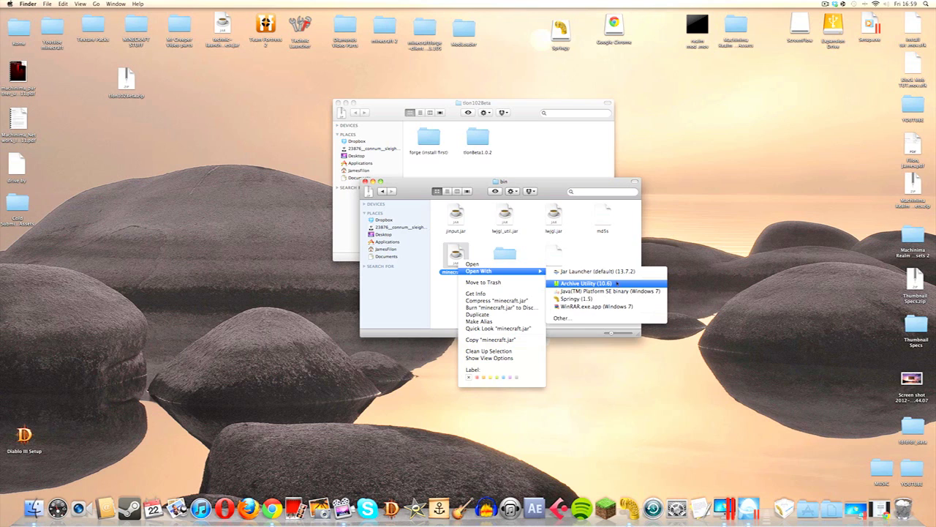
pyautogui.click(612, 298)
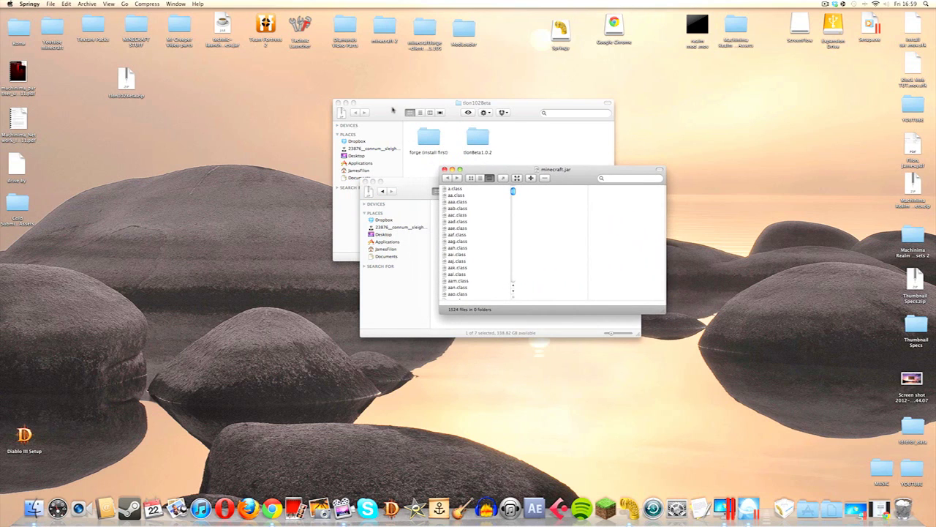
# Step: Copy all files from the forge (install first) folder into the minecraft.jar archive, overwriting every existing item
pyautogui.click(393, 109)
pyautogui.moveTo(393, 109); pyautogui.dragTo(183, 78)
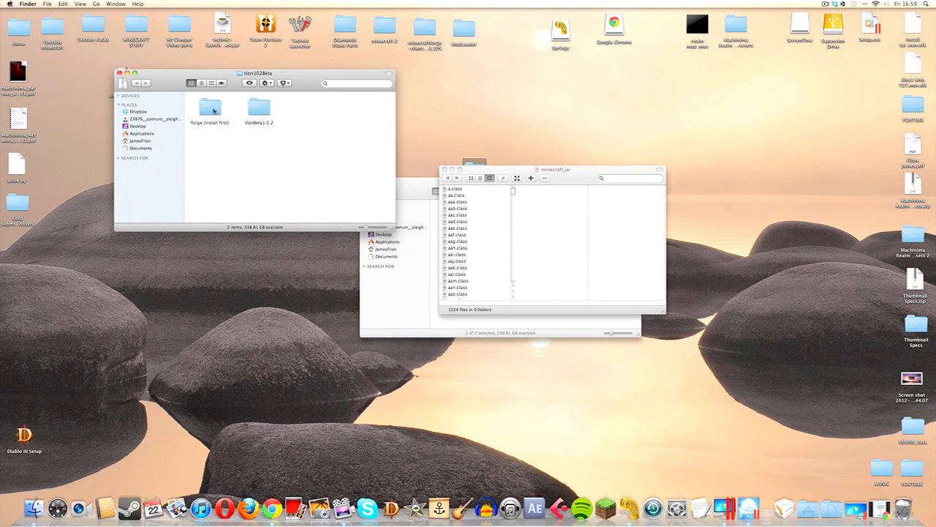
pyautogui.doubleClick(213, 110)
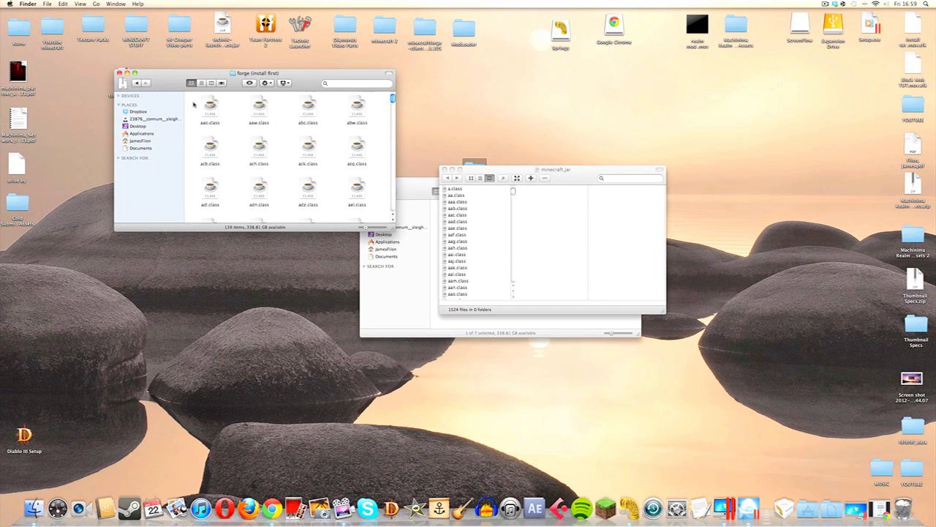
pyautogui.moveTo(188, 104); pyautogui.dragTo(382, 227)
pyautogui.moveTo(357, 167); pyautogui.dragTo(468, 226)
pyautogui.press('Return')
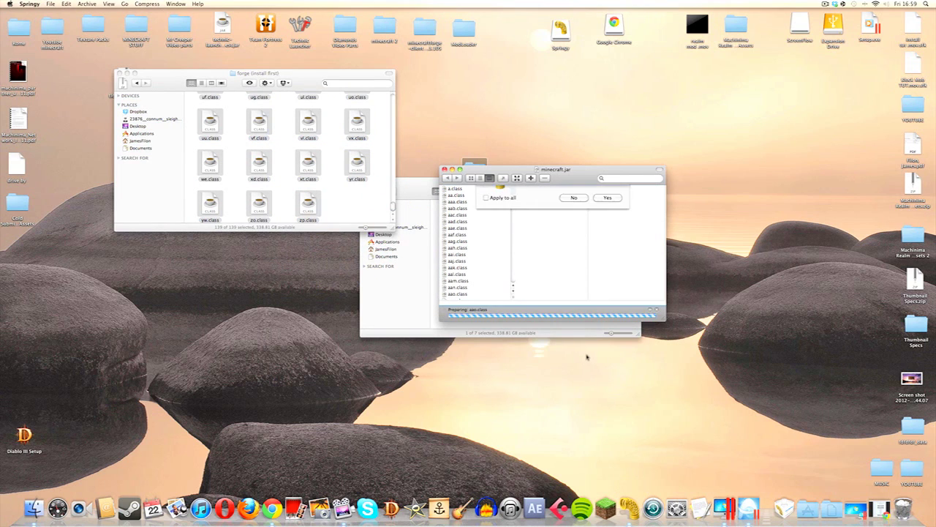
pyautogui.click(497, 226)
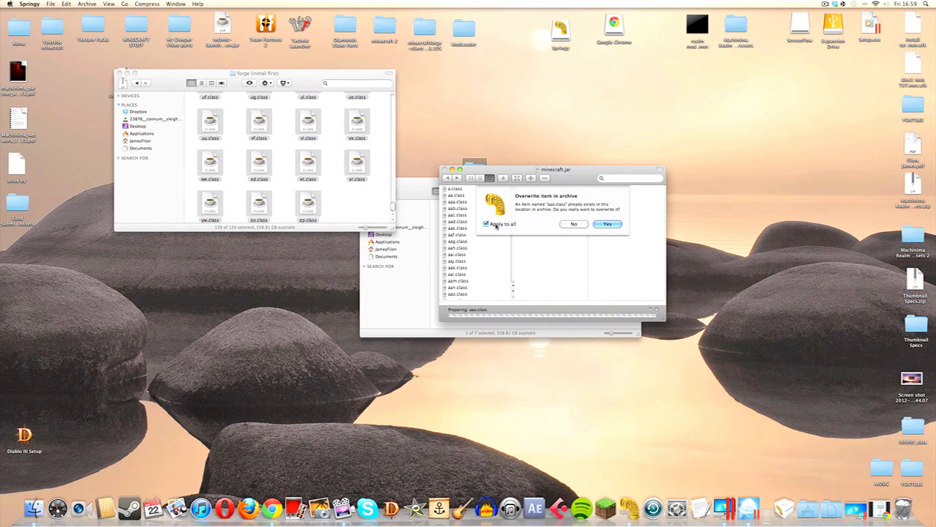
pyautogui.click(609, 224)
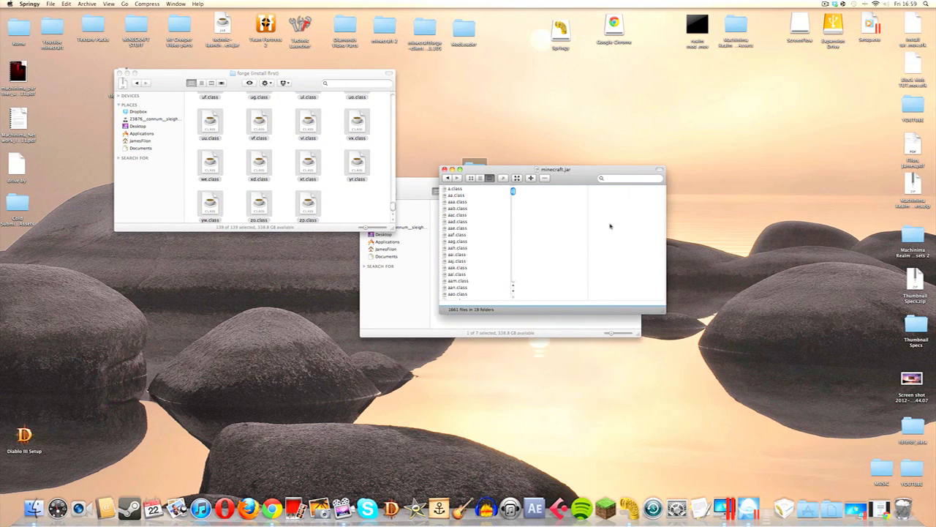
# Step: Close the forge (install first) and bin folder windows, leaving the minecraft.jar archive open
pyautogui.click(156, 75)
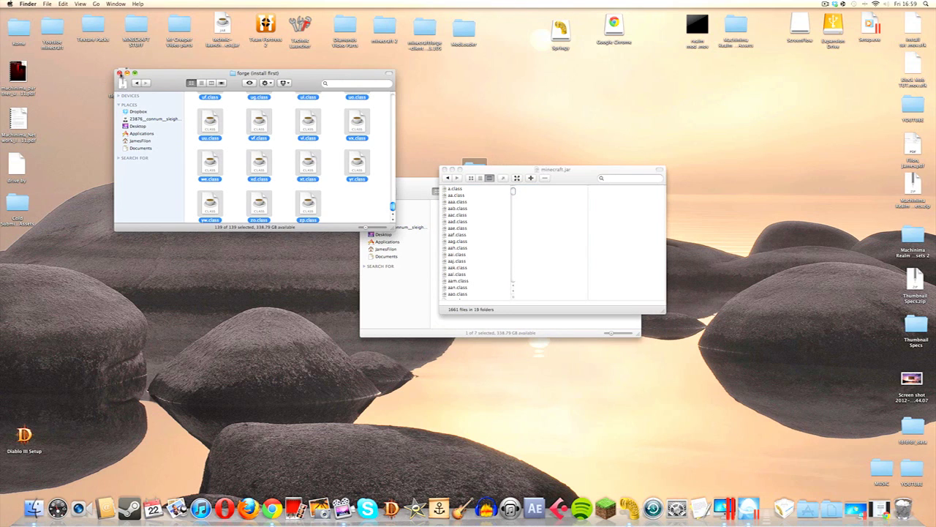
pyautogui.click(120, 74)
pyautogui.click(502, 171)
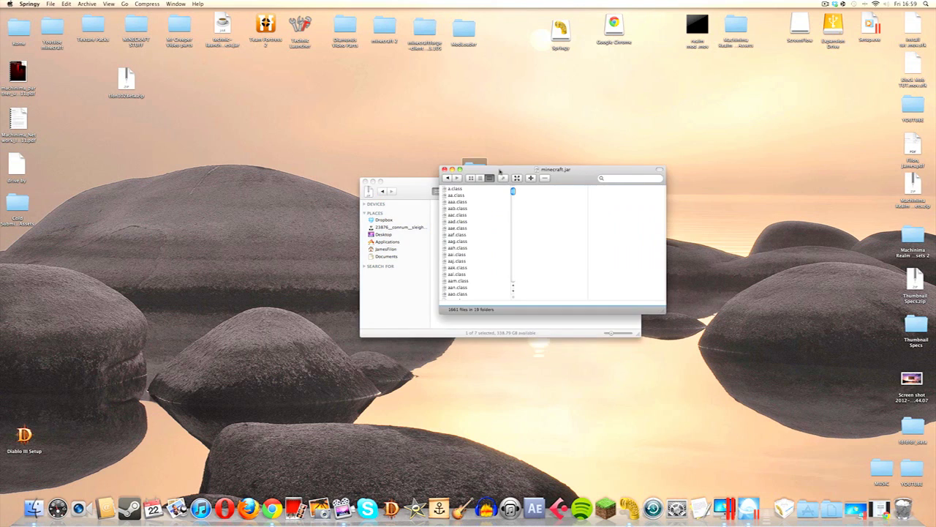
pyautogui.click(423, 187)
pyautogui.moveTo(422, 187); pyautogui.dragTo(253, 169)
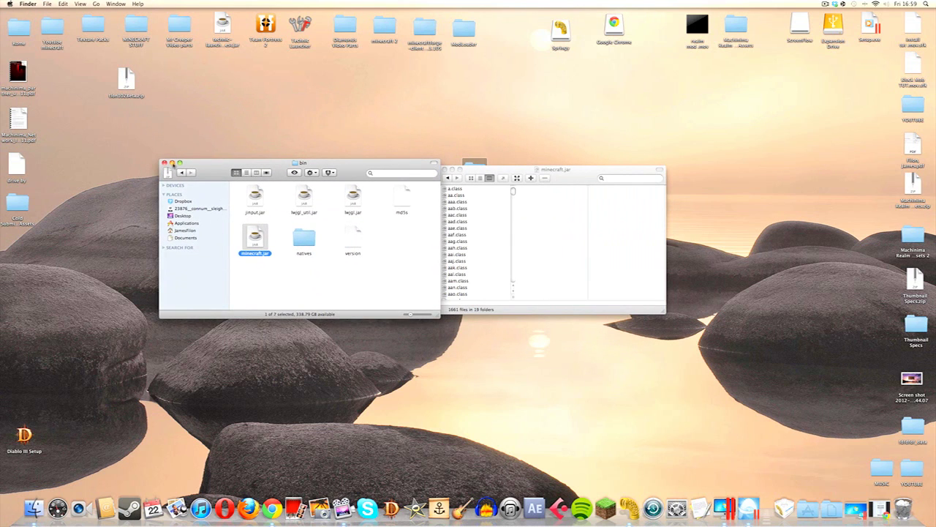
pyautogui.click(163, 162)
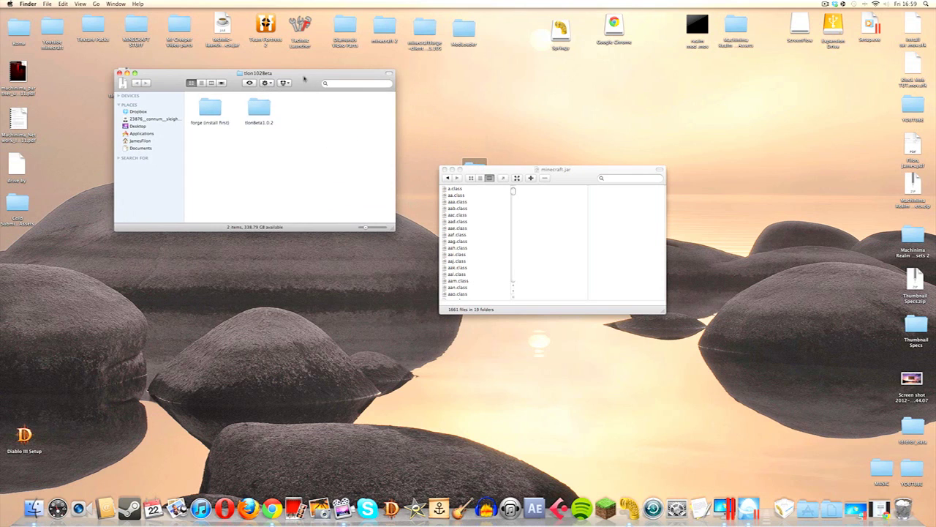
# Step: Place the tlon102Beta window beside the minecraft.jar archive and open its tlonBeta1.0.2 folder
pyautogui.moveTo(306, 79); pyautogui.dragTo(317, 131)
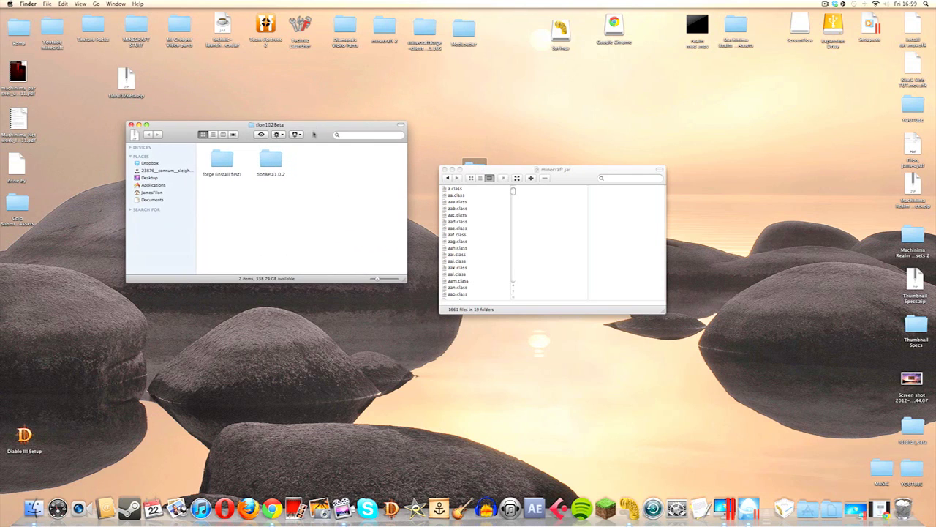
pyautogui.click(273, 160)
pyautogui.doubleClick(273, 158)
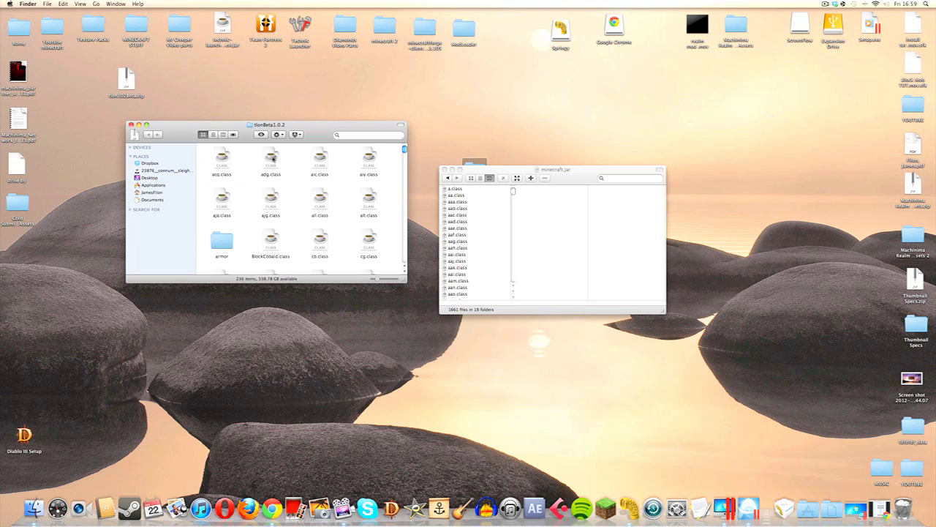
# Step: Show the tlonBeta1.0.2 folder as a list and open the armor folder both there and in the minecraft.jar archive
pyautogui.click(212, 134)
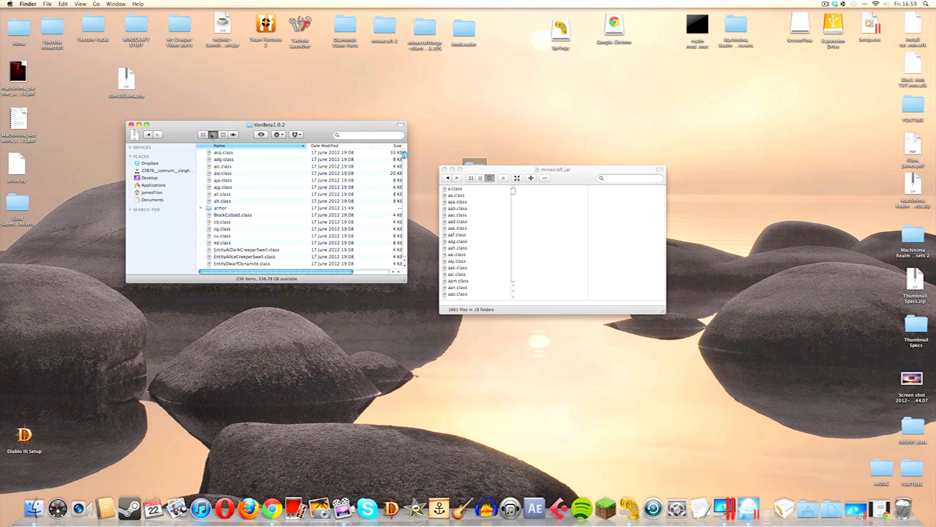
pyautogui.click(235, 210)
pyautogui.doubleClick(234, 210)
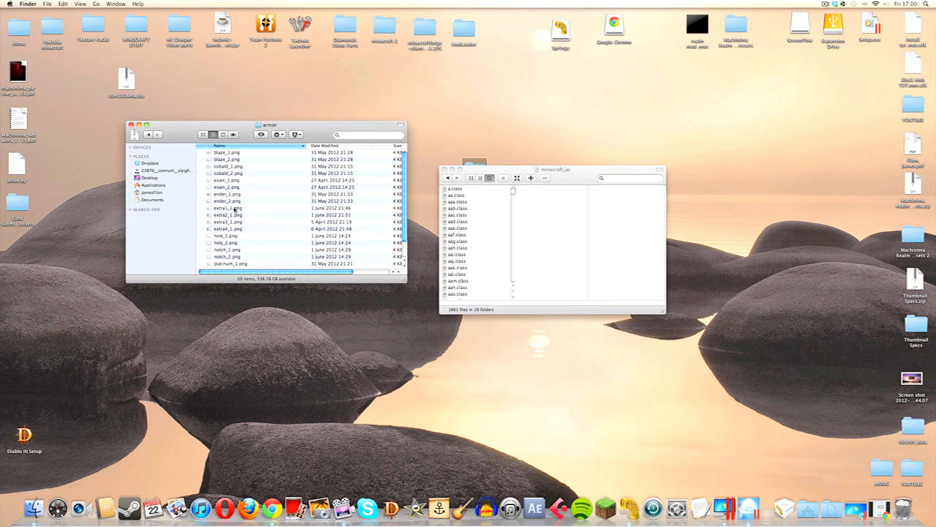
pyautogui.click(464, 247)
pyautogui.scroll(-15, 464, 248)
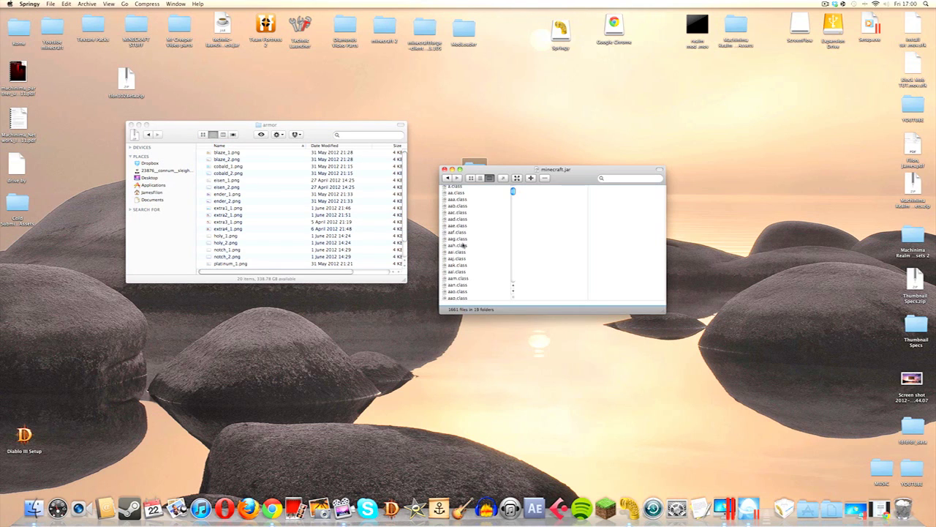
pyautogui.scroll(-20, 464, 246)
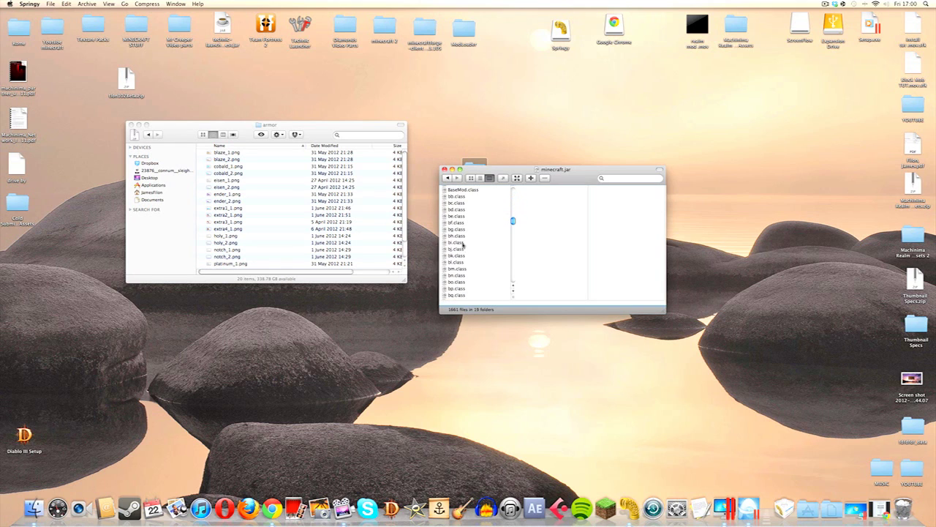
pyautogui.scroll(5, 463, 244)
pyautogui.click(463, 220)
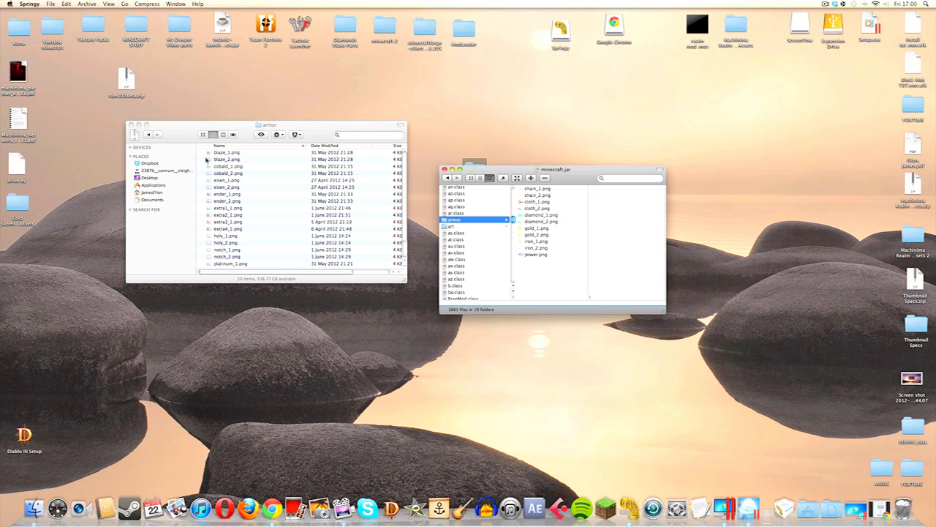
# Step: Add all files from the mod's armor folder to the armor folder in the minecraft.jar archive
pyautogui.moveTo(206, 155); pyautogui.dragTo(308, 262)
pyautogui.moveTo(255, 208); pyautogui.dragTo(551, 234)
pyautogui.click(590, 358)
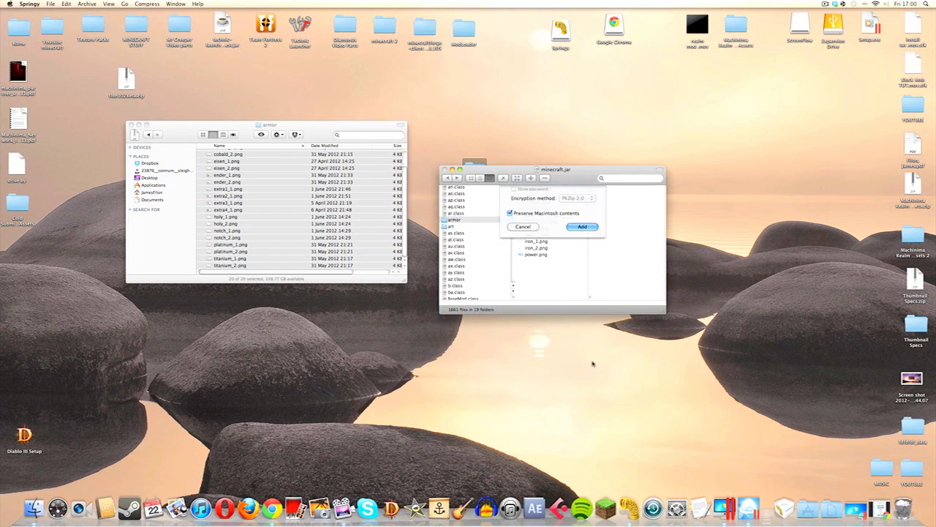
# Step: Return to the tlonBeta1.0.2 folder and move its armor folder to the Trash
pyautogui.click(184, 132)
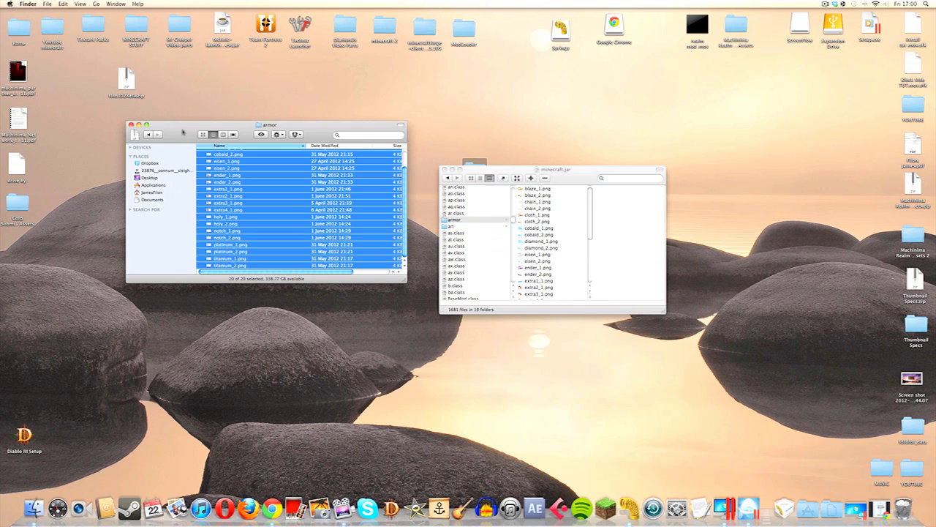
pyautogui.click(148, 134)
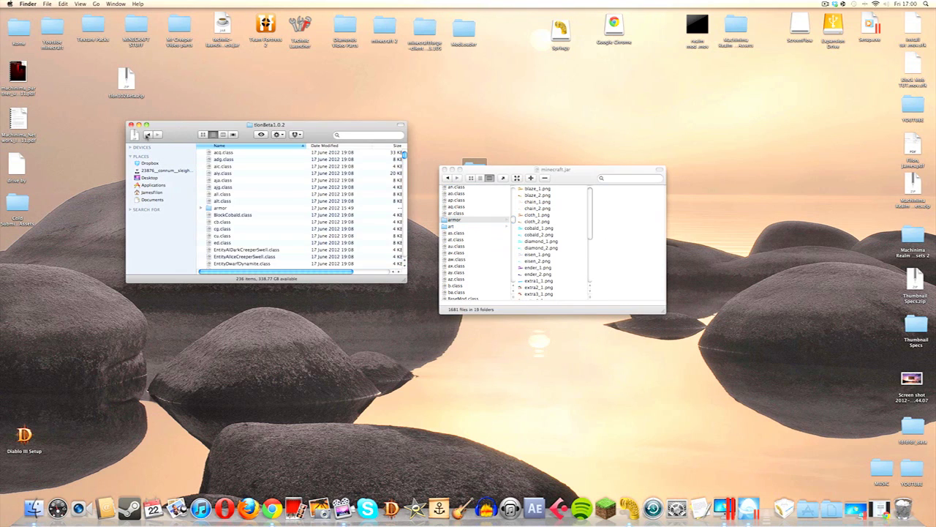
pyautogui.rightClick(233, 209)
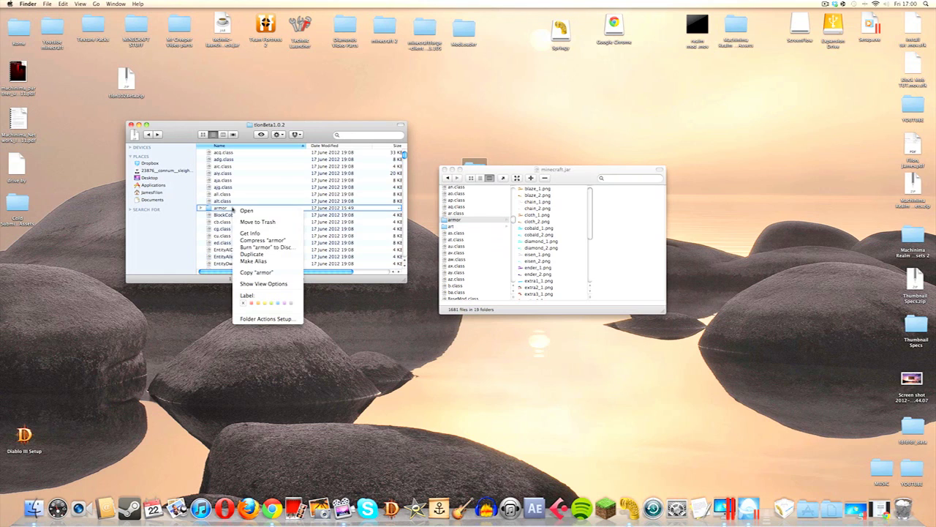
pyautogui.click(250, 222)
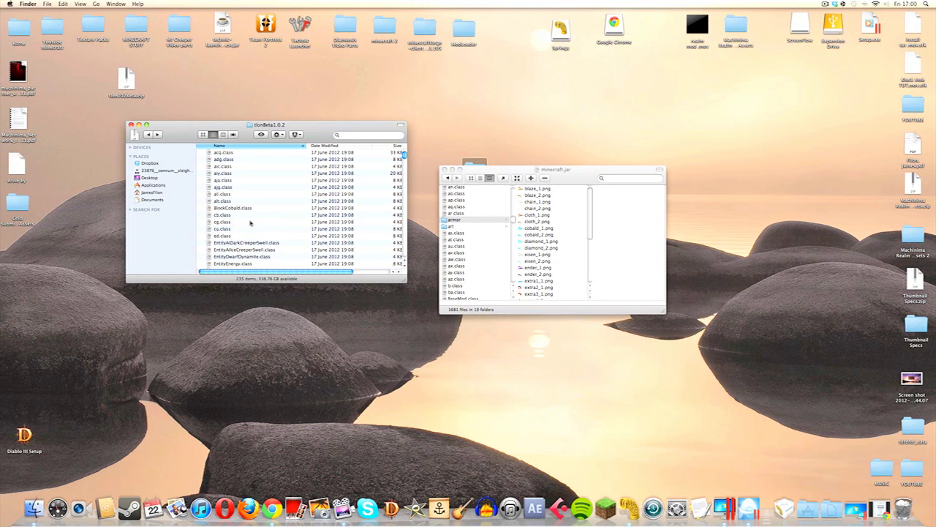
# Step: Open the gui folder in tlonBeta1.0.2 and the matching gui folder in the minecraft.jar archive
pyautogui.click(222, 221)
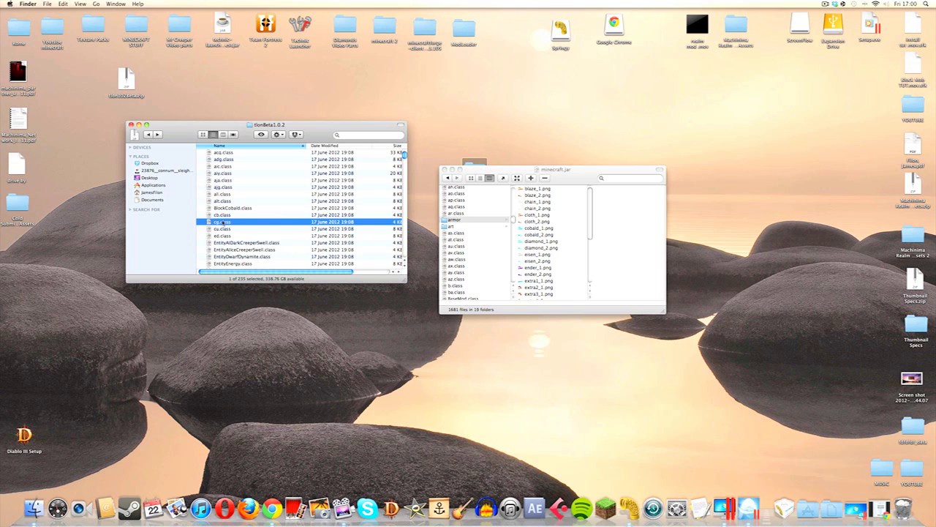
pyautogui.scroll(-5, 224, 221)
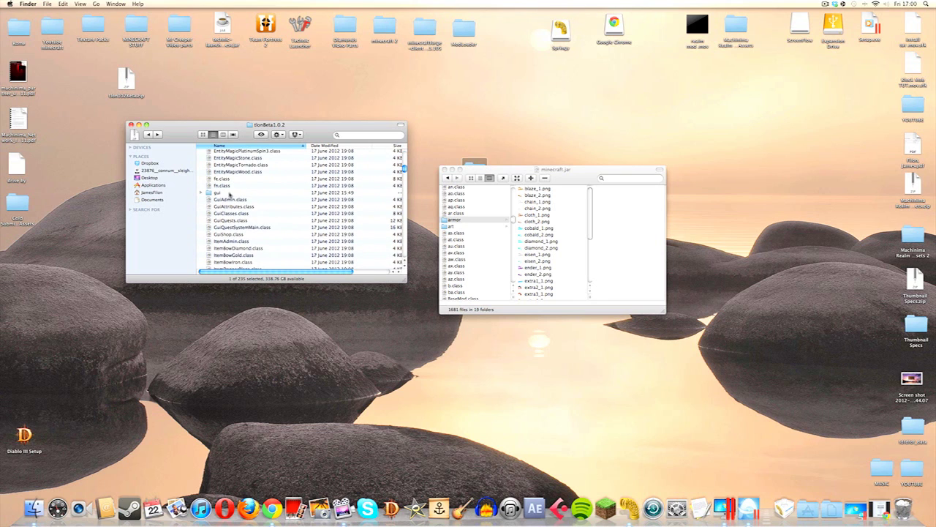
pyautogui.doubleClick(229, 194)
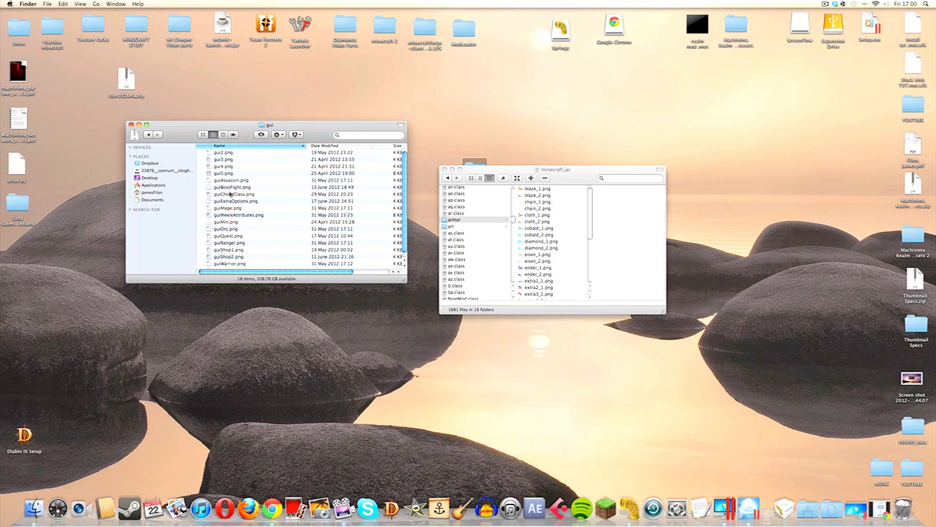
pyautogui.click(462, 246)
pyautogui.click(462, 247)
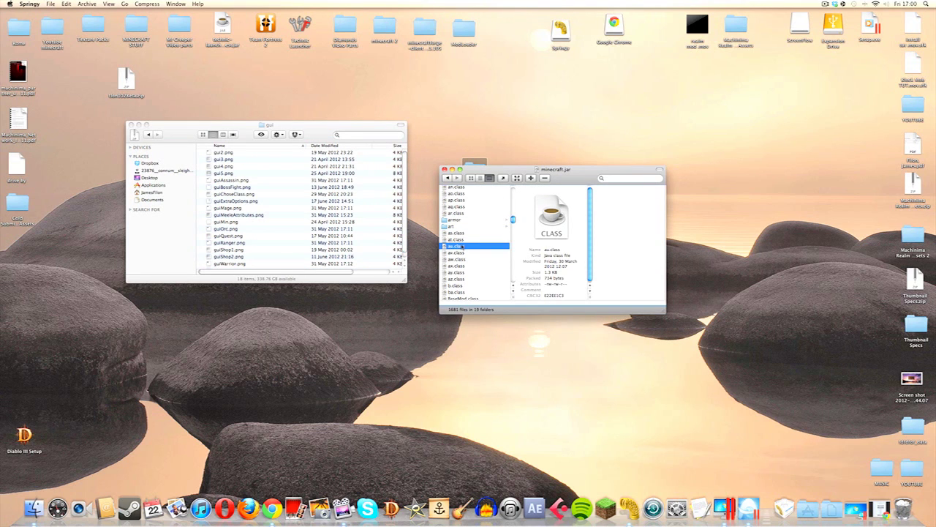
pyautogui.press('g')
pyautogui.scroll(-5, 463, 247)
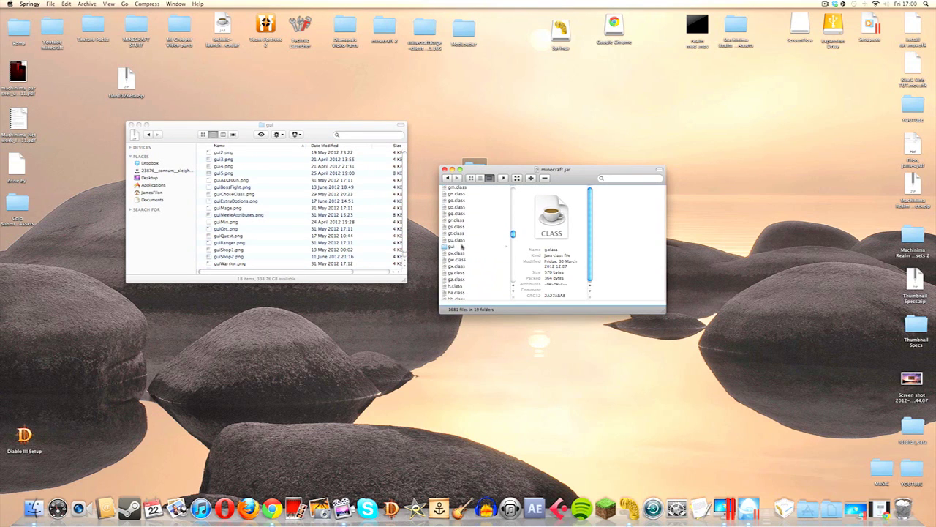
pyautogui.click(462, 246)
# Step: Add all files from the mod's gui folder to the archive's gui folder, overwriting every existing item
pyautogui.click(254, 181)
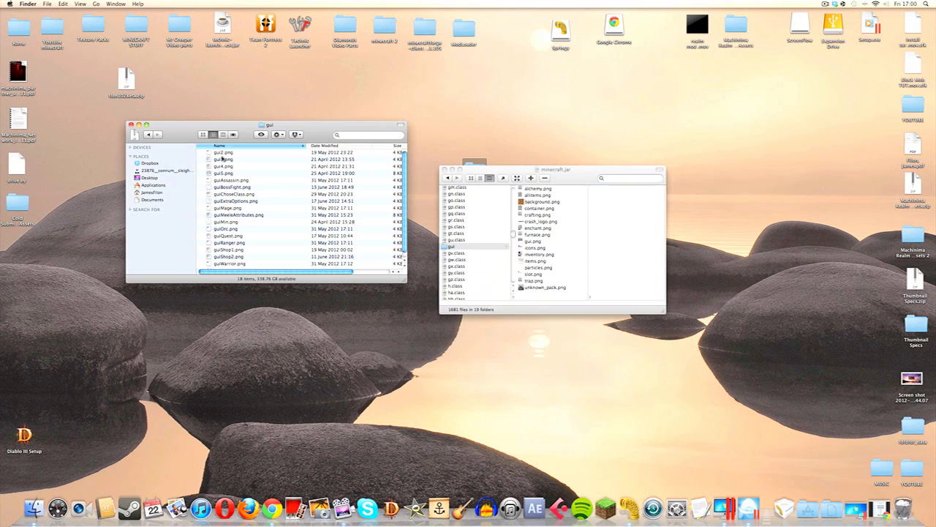
pyautogui.moveTo(204, 156); pyautogui.dragTo(356, 279)
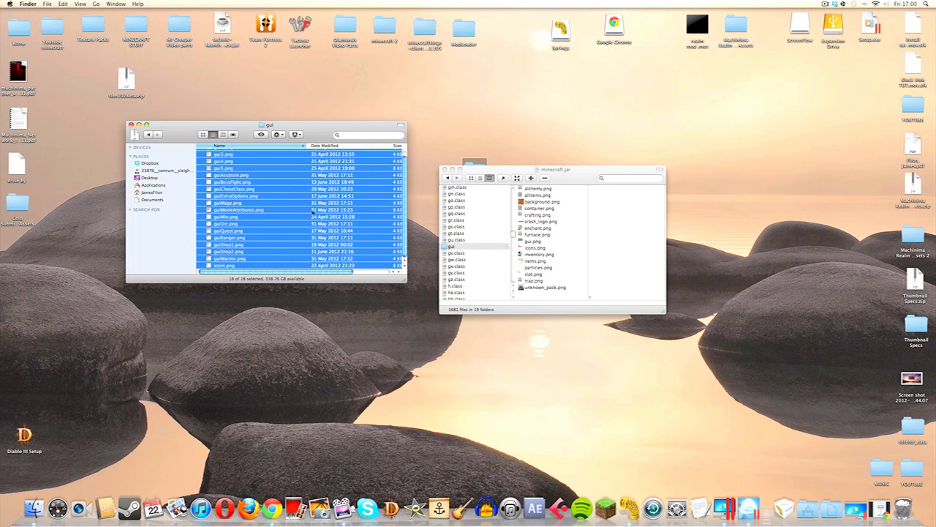
pyautogui.moveTo(474, 164); pyautogui.dragTo(550, 237)
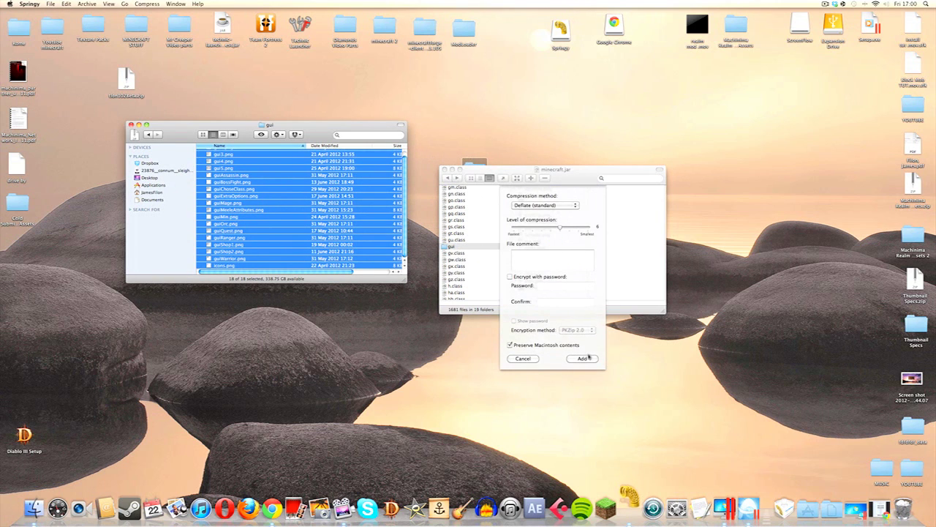
pyautogui.click(585, 357)
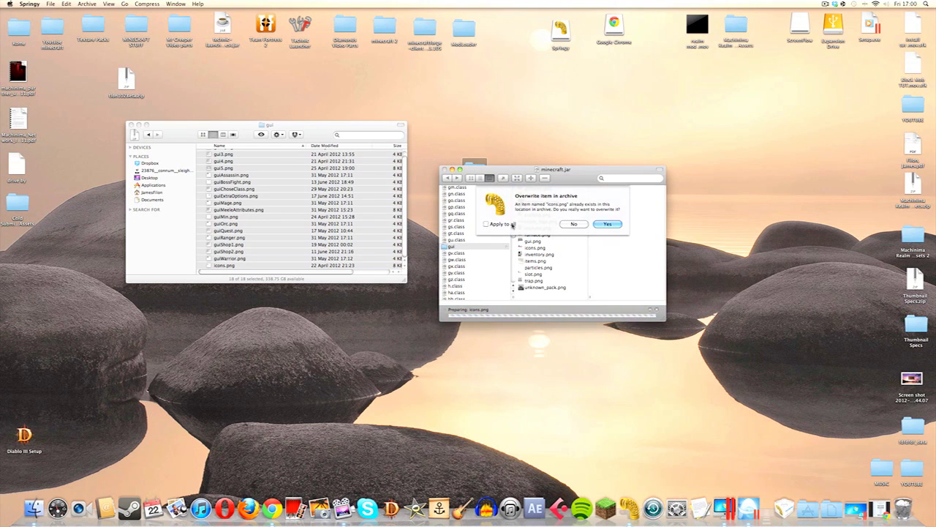
pyautogui.click(512, 225)
pyautogui.click(616, 224)
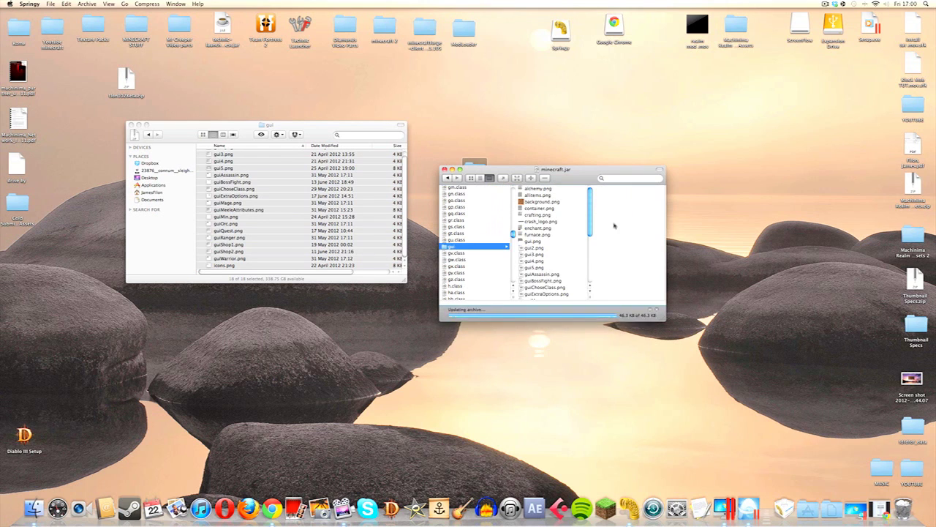
# Step: Return to the tlonBeta1.0.2 folder and move its gui folder to the Trash
pyautogui.click(194, 132)
pyautogui.click(148, 135)
pyautogui.click(233, 193)
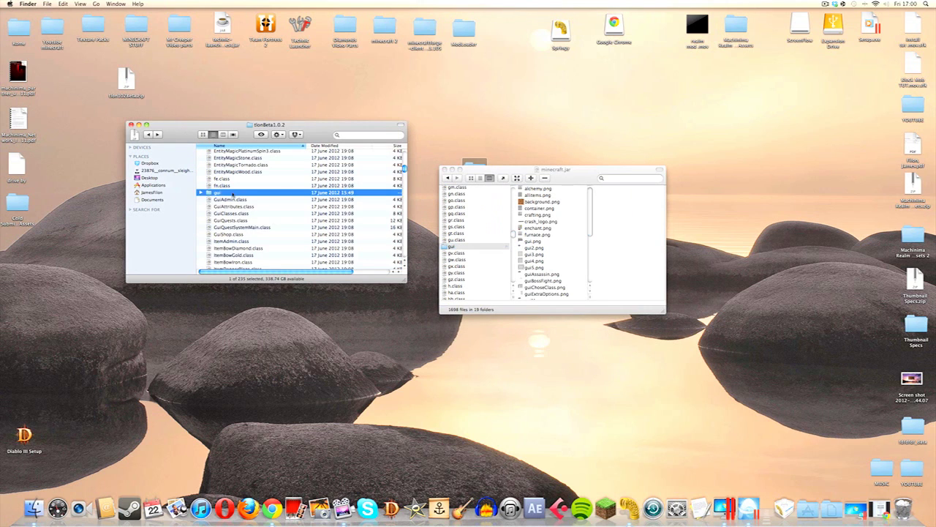
pyautogui.rightClick(232, 194)
pyautogui.click(245, 208)
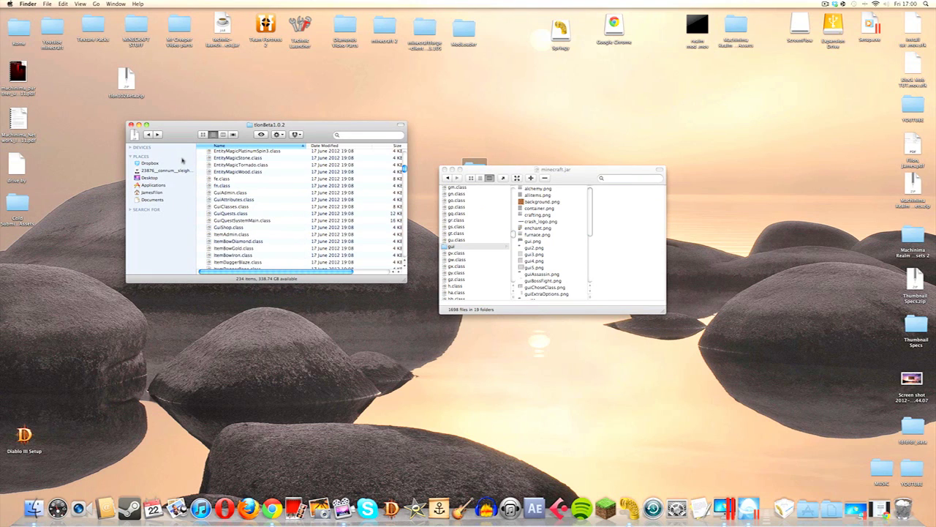
# Step: Add all remaining tlonBeta1.0.2 files to the top level of the minecraft.jar archive, overwriting every existing item
pyautogui.click(232, 134)
pyautogui.click(203, 134)
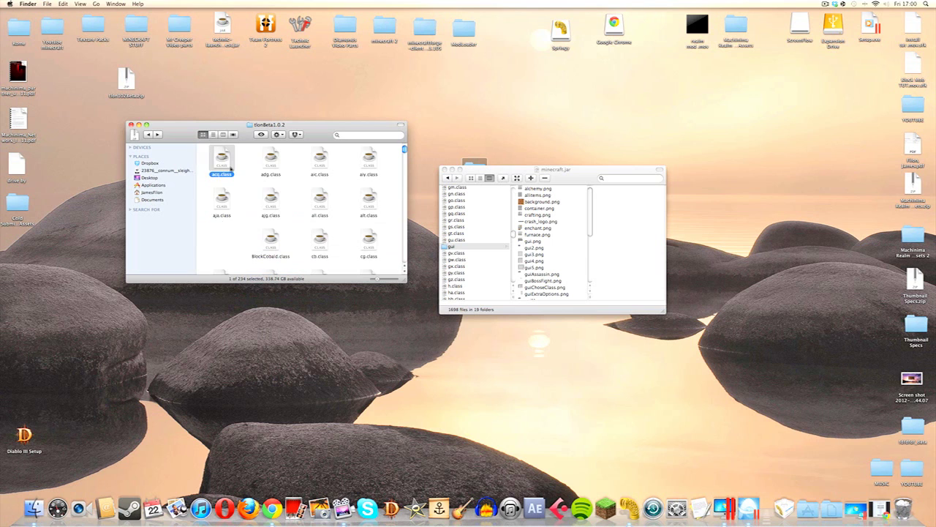
pyautogui.moveTo(207, 154); pyautogui.dragTo(395, 301)
pyautogui.press('super+a')
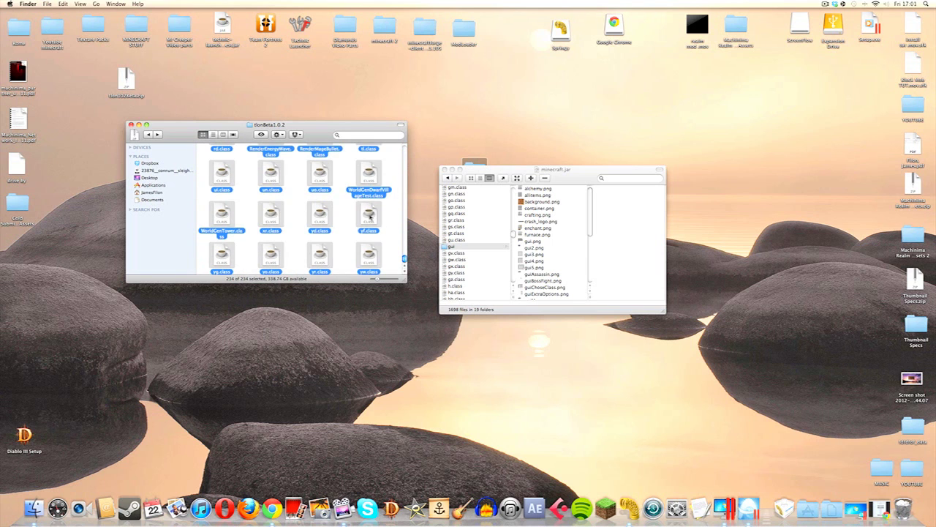
pyautogui.moveTo(372, 220); pyautogui.dragTo(480, 235)
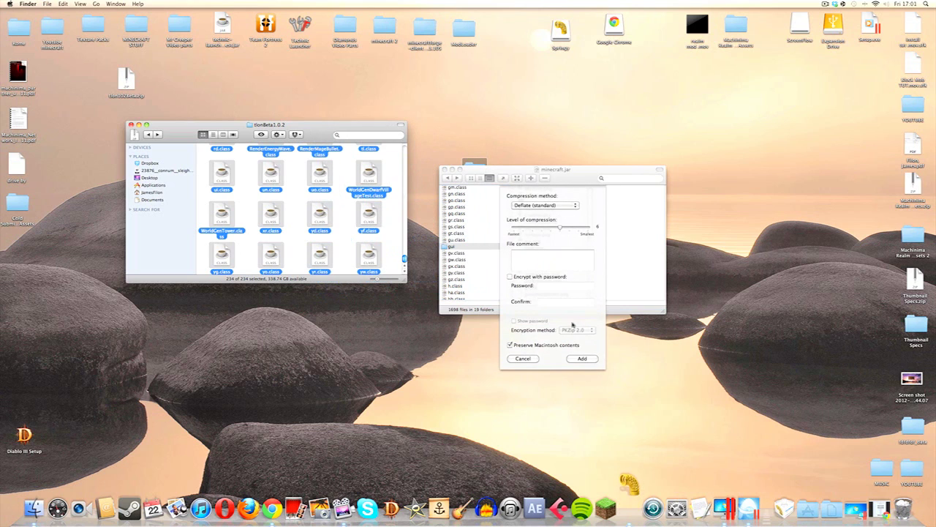
pyautogui.click(582, 359)
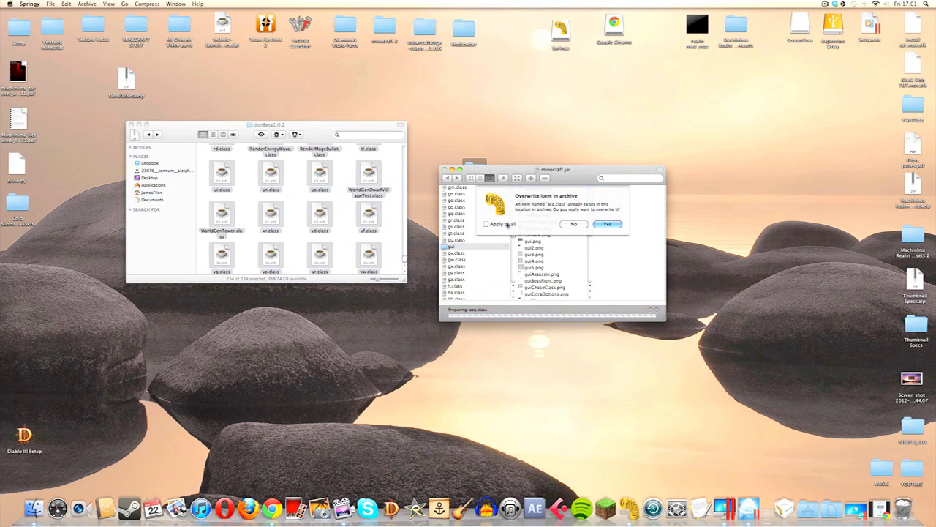
pyautogui.click(505, 224)
pyautogui.click(598, 224)
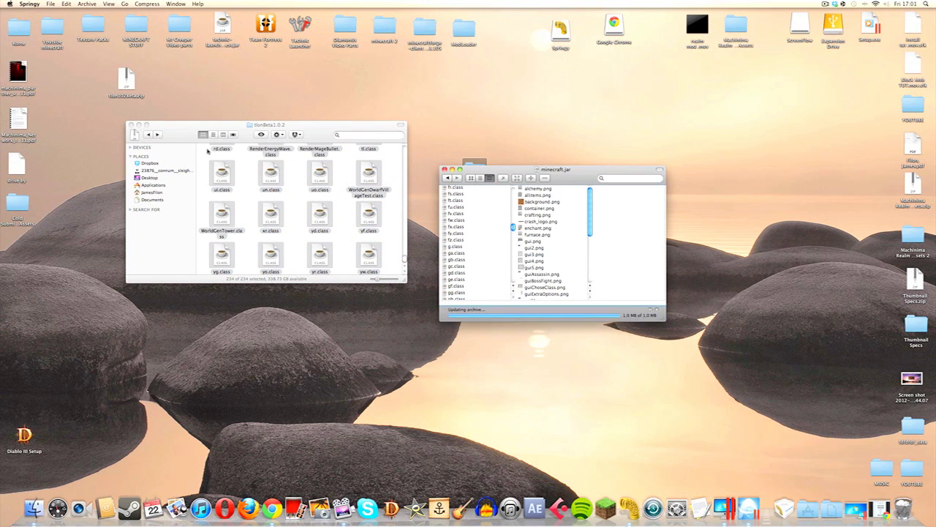
# Step: Find the META-INF folder in the minecraft.jar archive and delete it
pyautogui.click(458, 241)
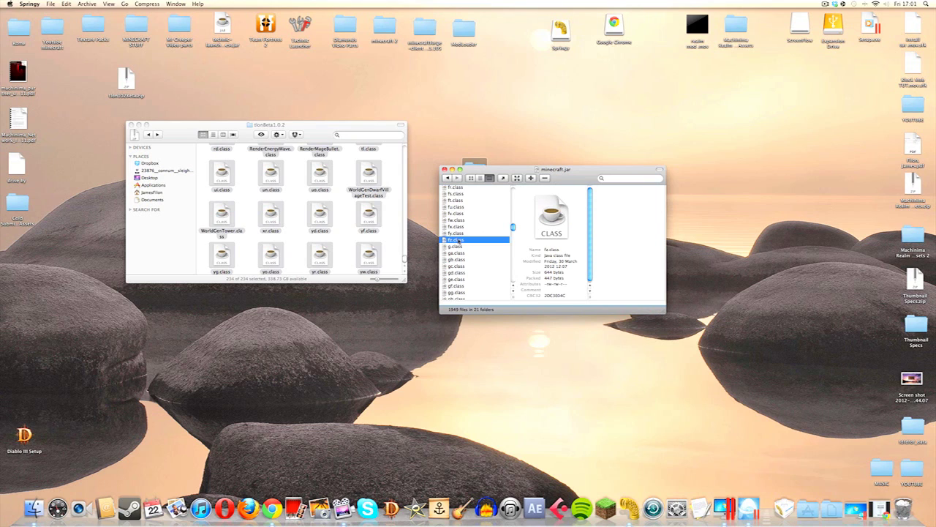
pyautogui.press('m')
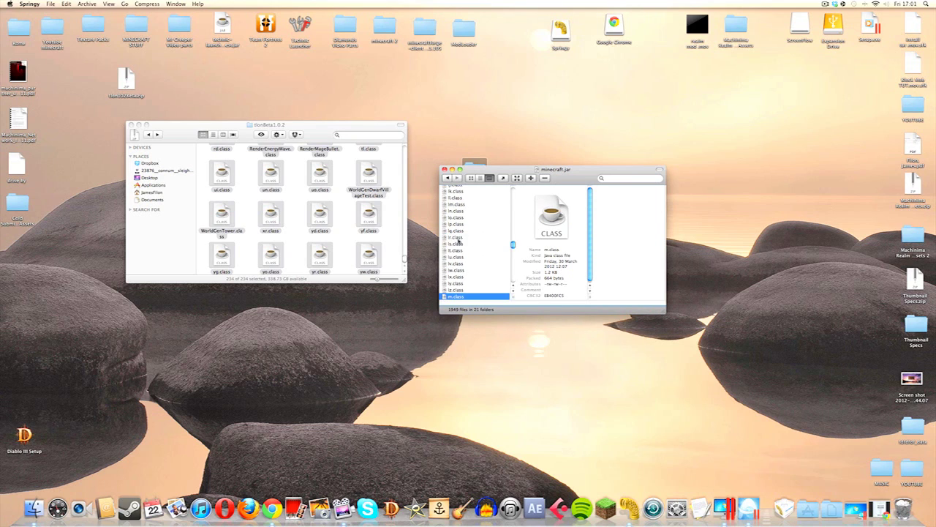
pyautogui.press('e')
pyautogui.press('m')
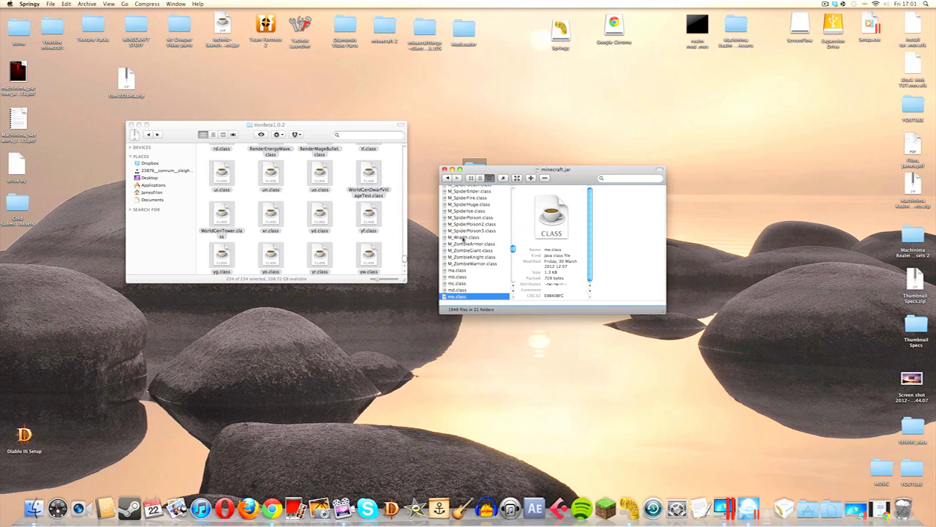
pyautogui.press('e')
pyautogui.click(478, 261)
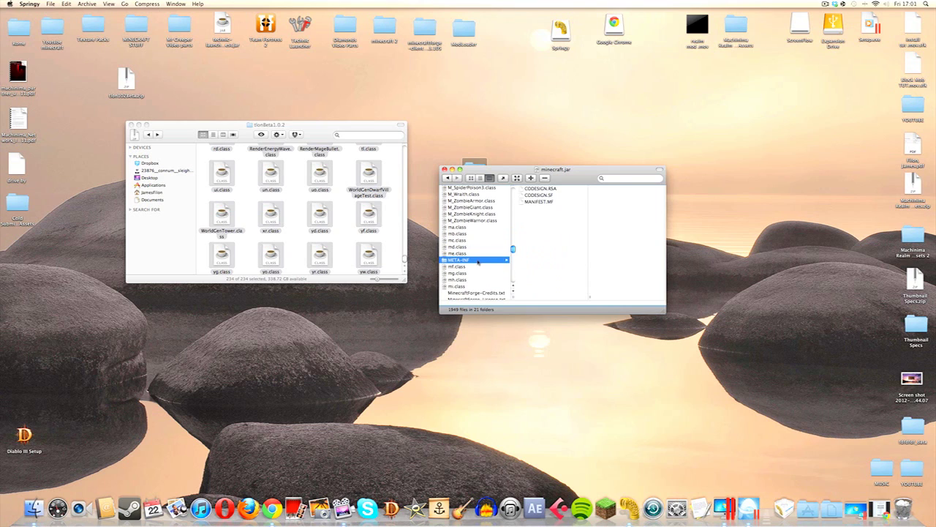
pyautogui.rightClick(478, 261)
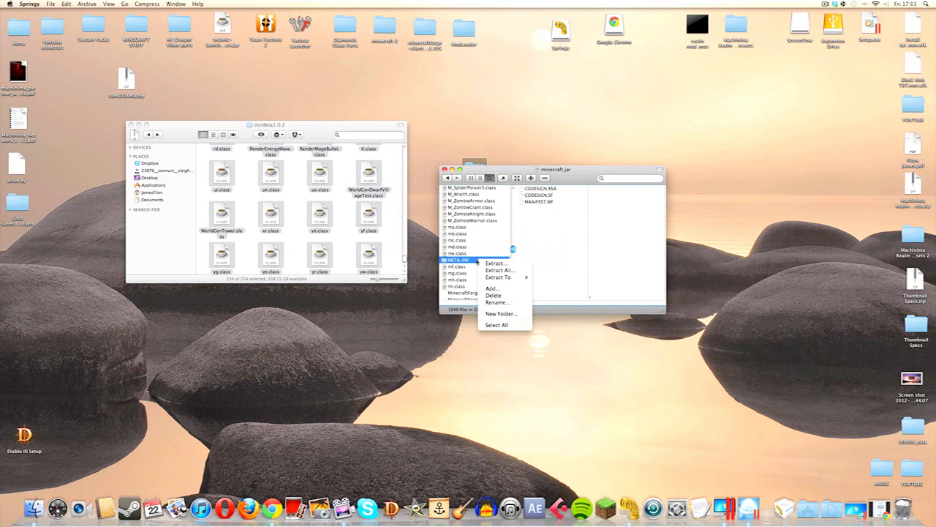
pyautogui.click(503, 295)
pyautogui.click(569, 223)
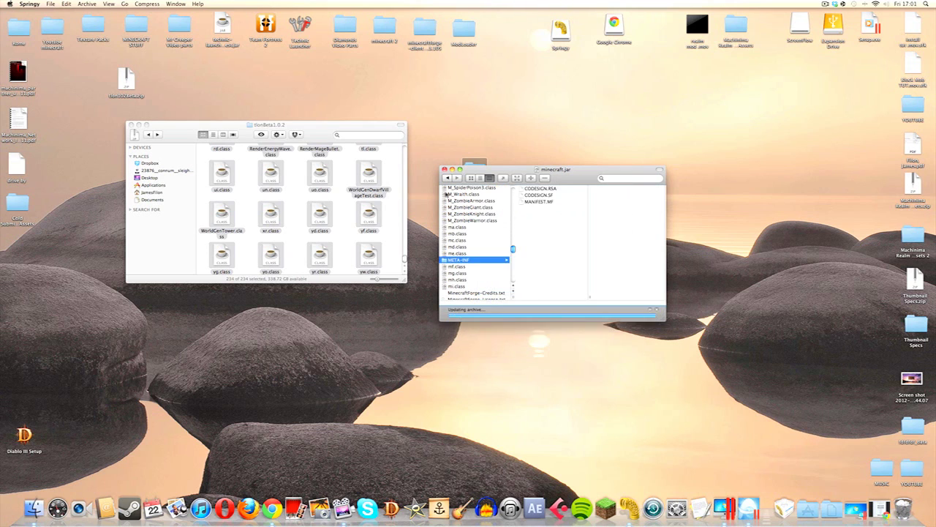
# Step: Close the tlonBeta1.0.2 and minecraft.jar windows and launch Minecraft
pyautogui.click(131, 125)
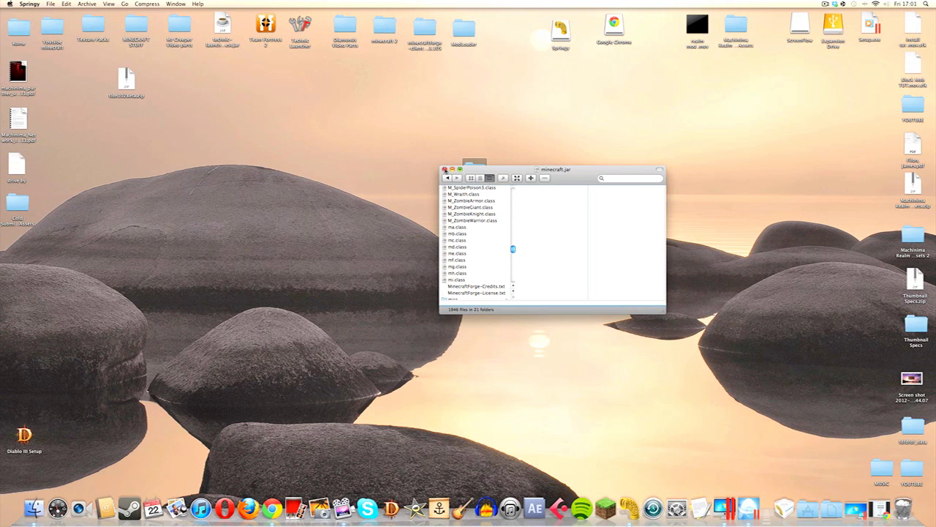
pyautogui.click(444, 168)
pyautogui.click(606, 508)
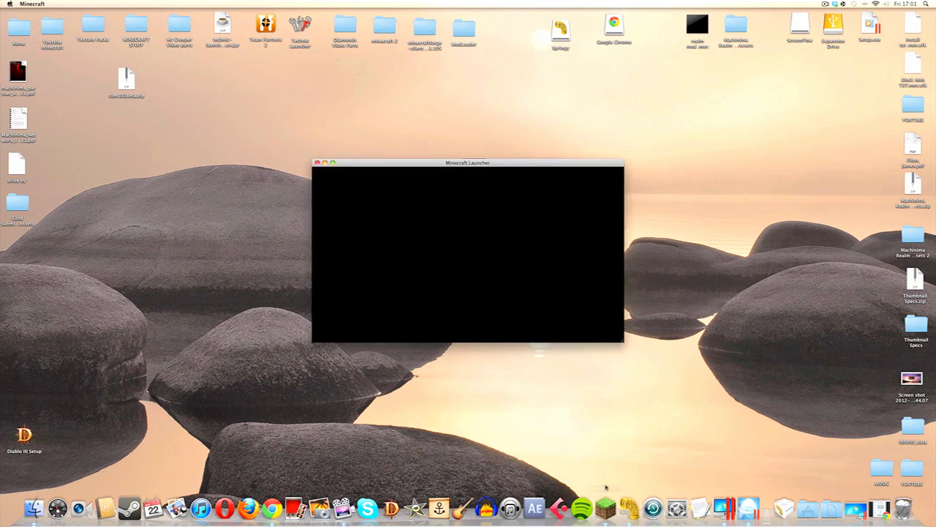
# Step: Enter the account password in the launcher and log in to Minecraft
pyautogui.click(534, 327)
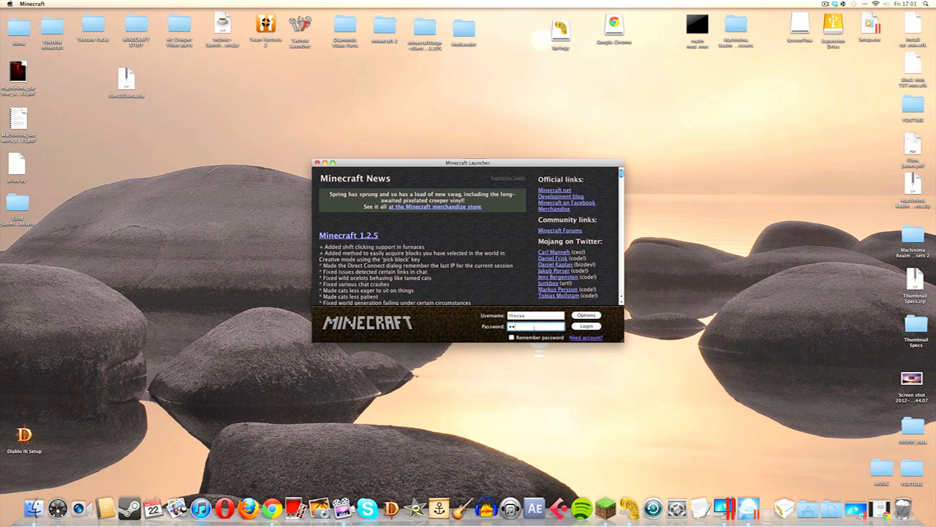
pyautogui.press('Return')
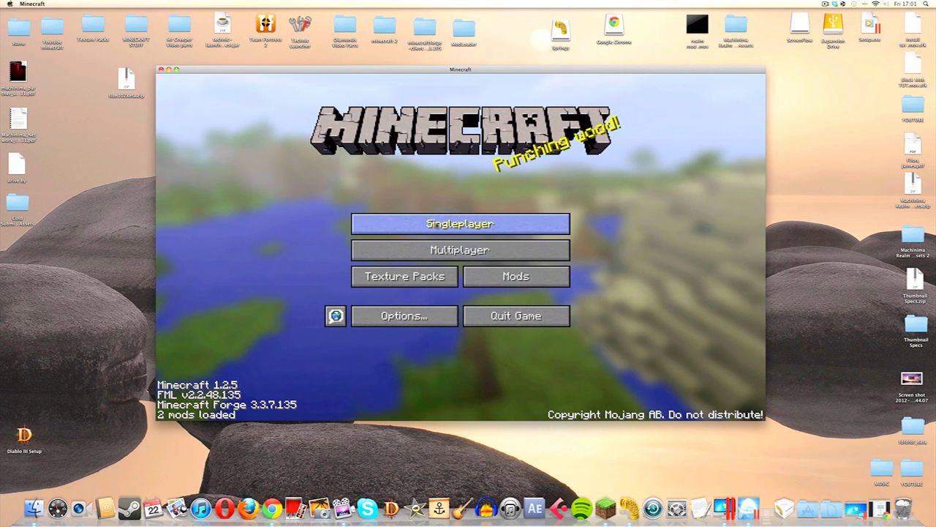
# Step: Try to create a new singleplayer world with a changed game mode, and close the game window
pyautogui.click(437, 224)
pyautogui.click(520, 374)
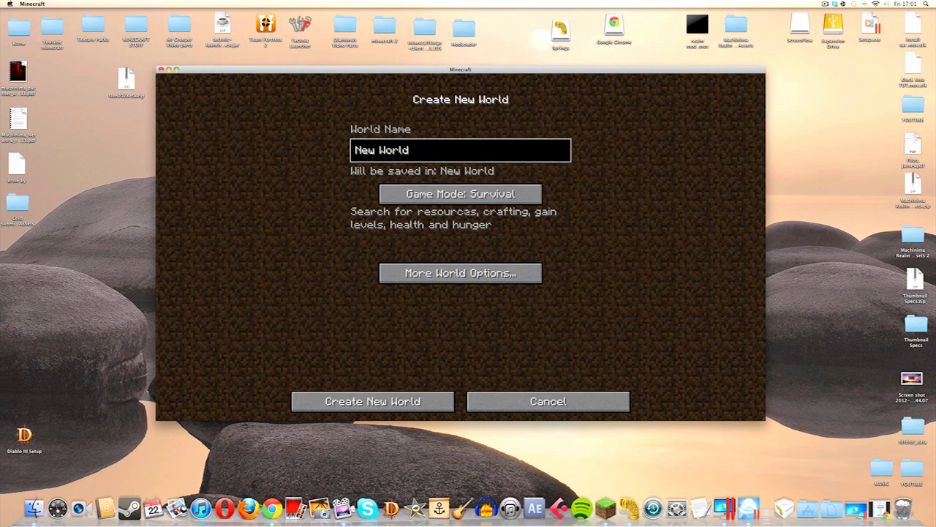
pyautogui.click(460, 195)
pyautogui.click(435, 402)
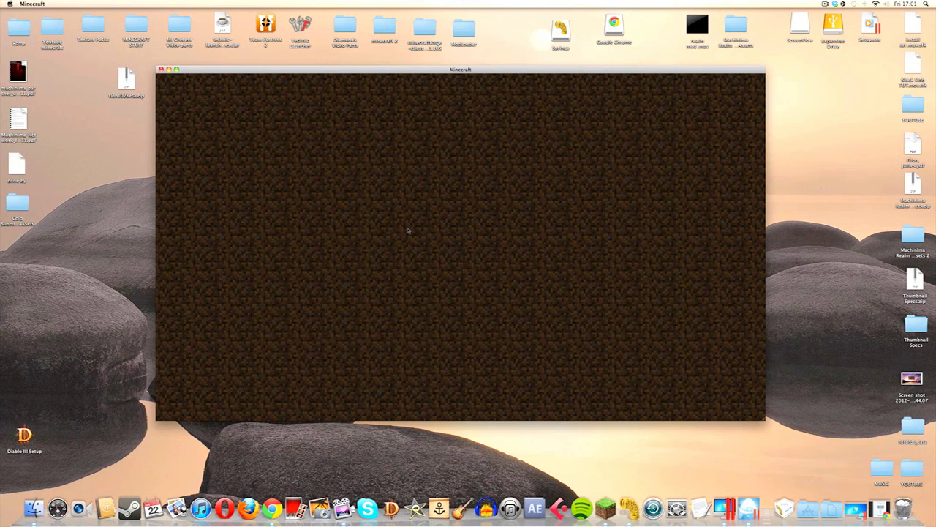
pyautogui.moveTo(365, 74); pyautogui.dragTo(385, 72)
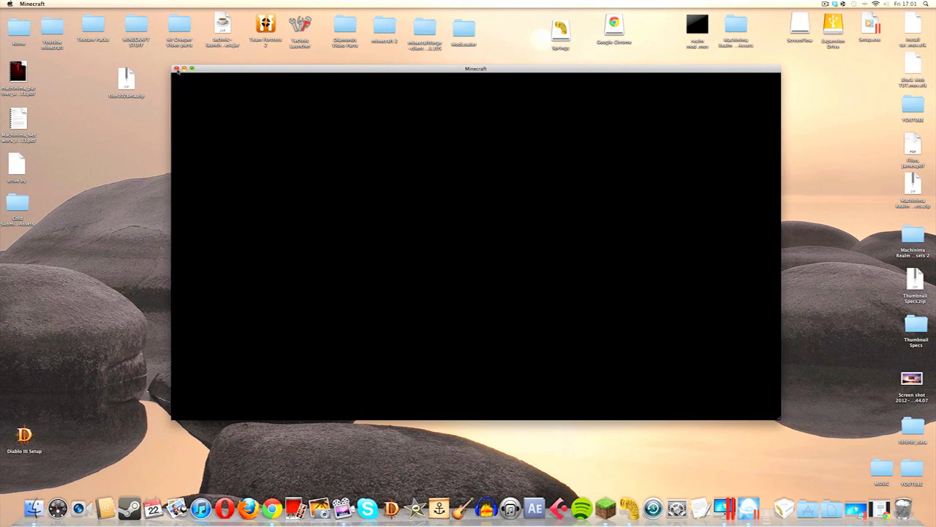
pyautogui.click(177, 68)
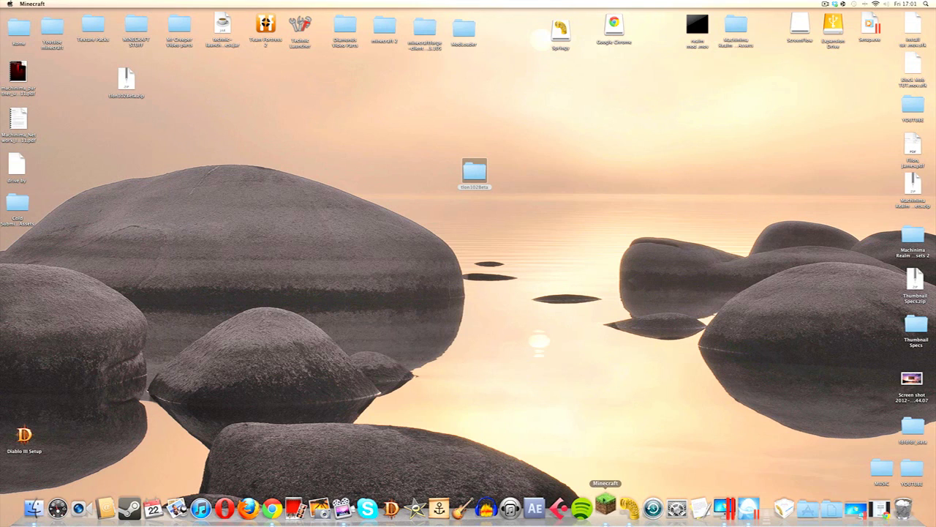
# Step: Relaunch Minecraft, logging in with the account password, and enlarge the game window
pyautogui.click(606, 505)
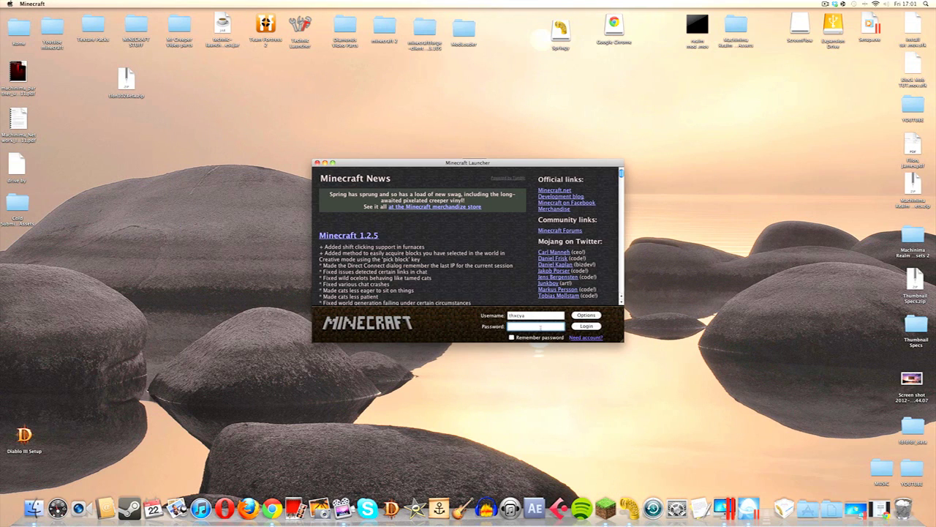
pyautogui.press('Return')
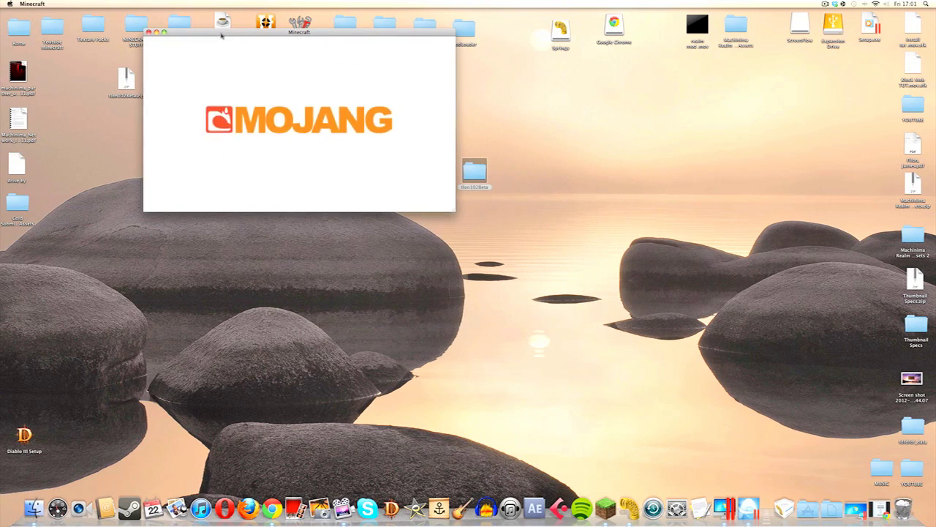
pyautogui.moveTo(455, 212); pyautogui.dragTo(798, 426)
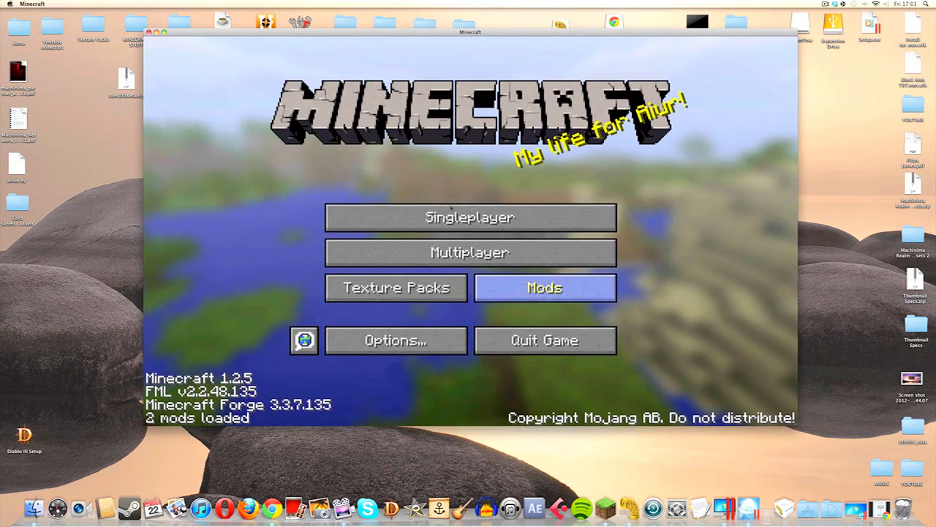
# Step: Create a singleplayer world named New World in Creative mode and choose the Warrior class with default extra options
pyautogui.click(578, 217)
pyautogui.click(581, 364)
pyautogui.click(477, 198)
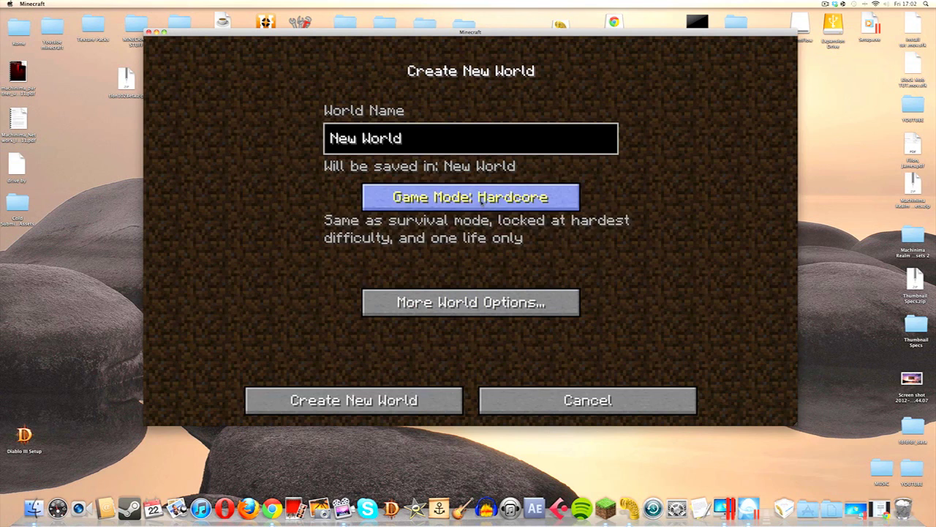
pyautogui.click(477, 197)
pyautogui.click(442, 395)
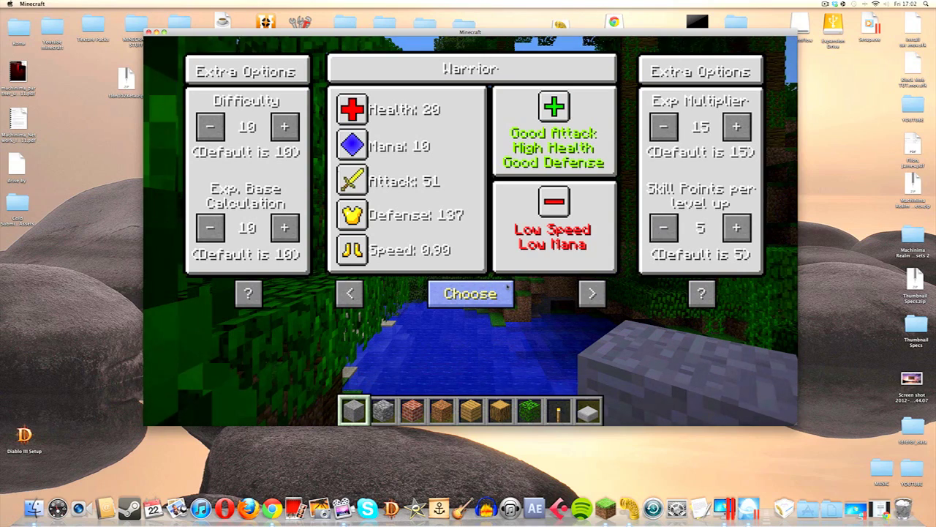
pyautogui.click(496, 294)
# Step: Open the creative inventory and look through the mod's added swords, waraxes and armor
pyautogui.press('e')
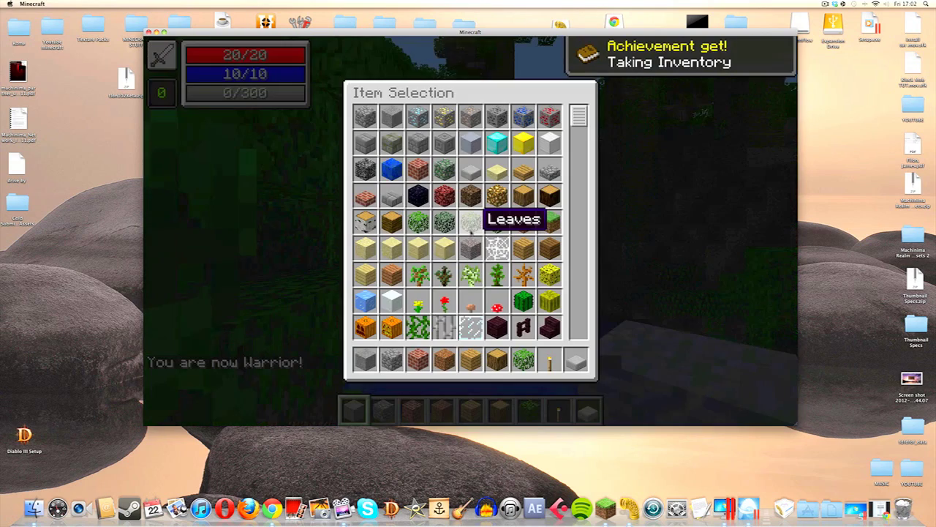
pyautogui.scroll(-5, 479, 218)
pyautogui.scroll(-10, 479, 220)
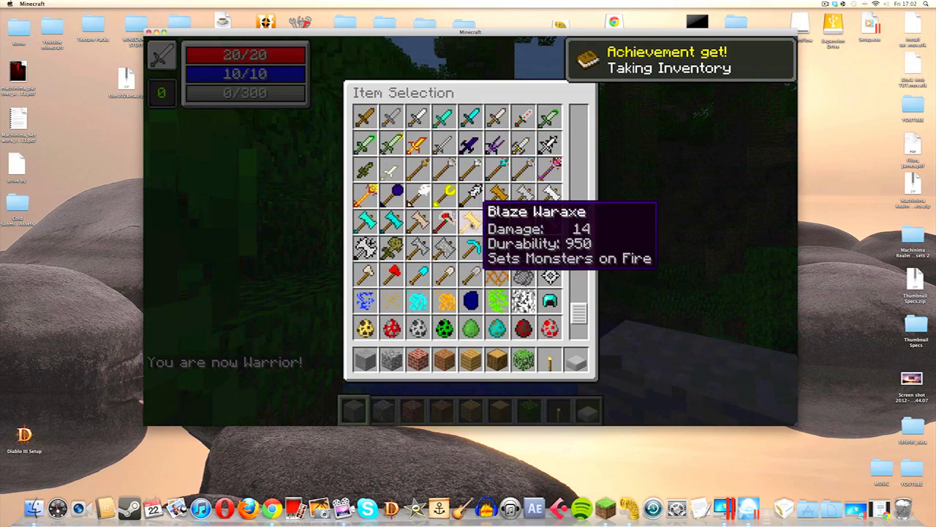
pyautogui.scroll(2, 581, 316)
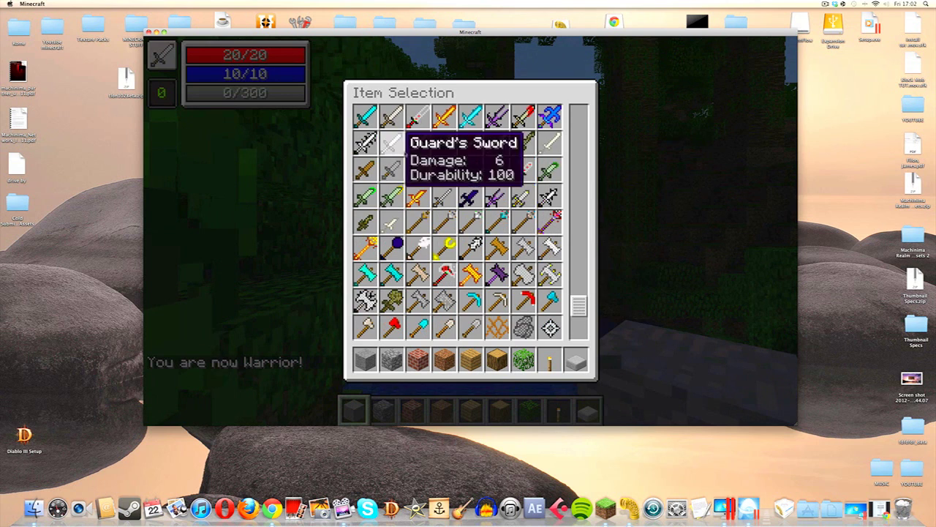
pyautogui.scroll(3, 580, 303)
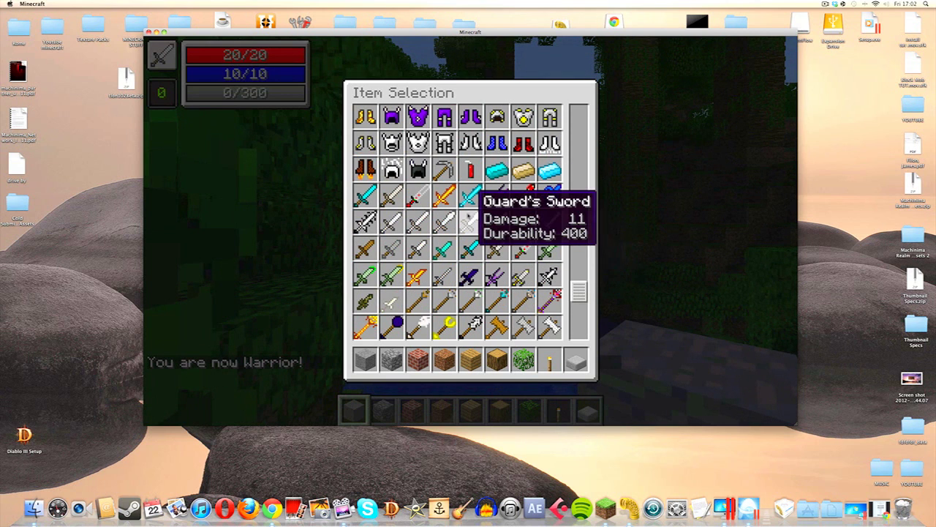